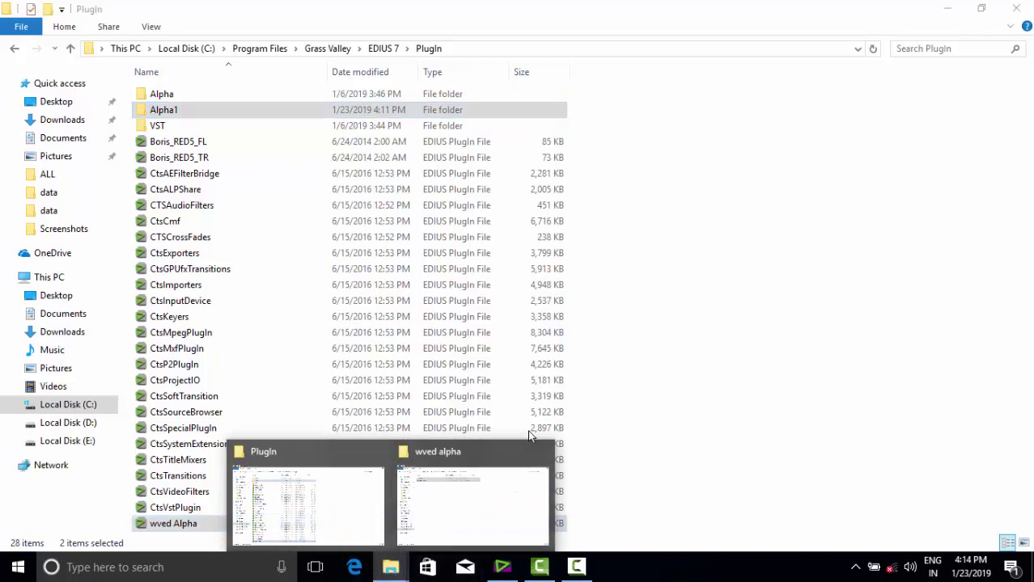
Open the wved alpha folder inside master > SOFTWEAR & PlUGIN > PLUGIN on Local Disk (E:)
mouse_move(534, 458)
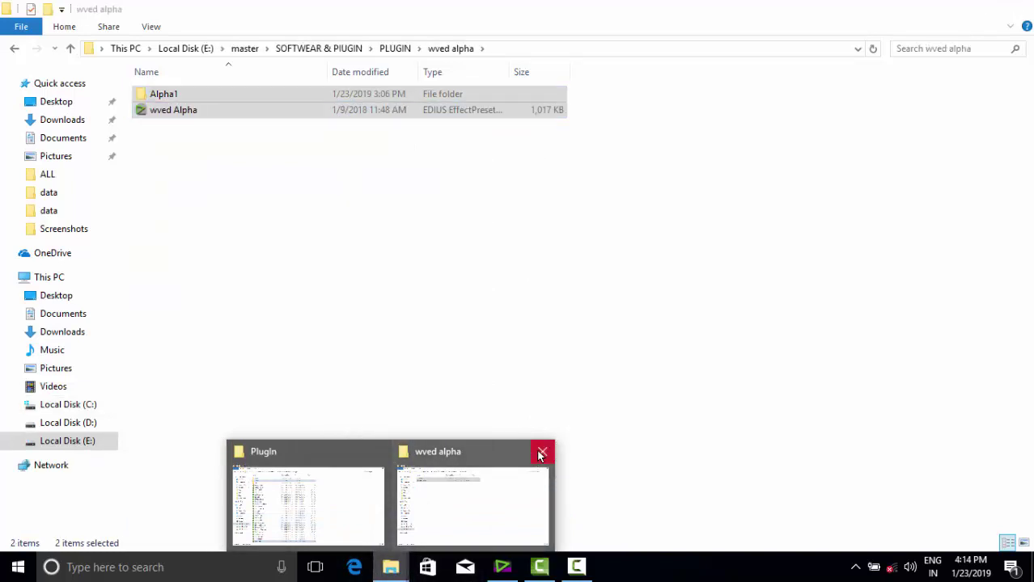
left_click(503, 501)
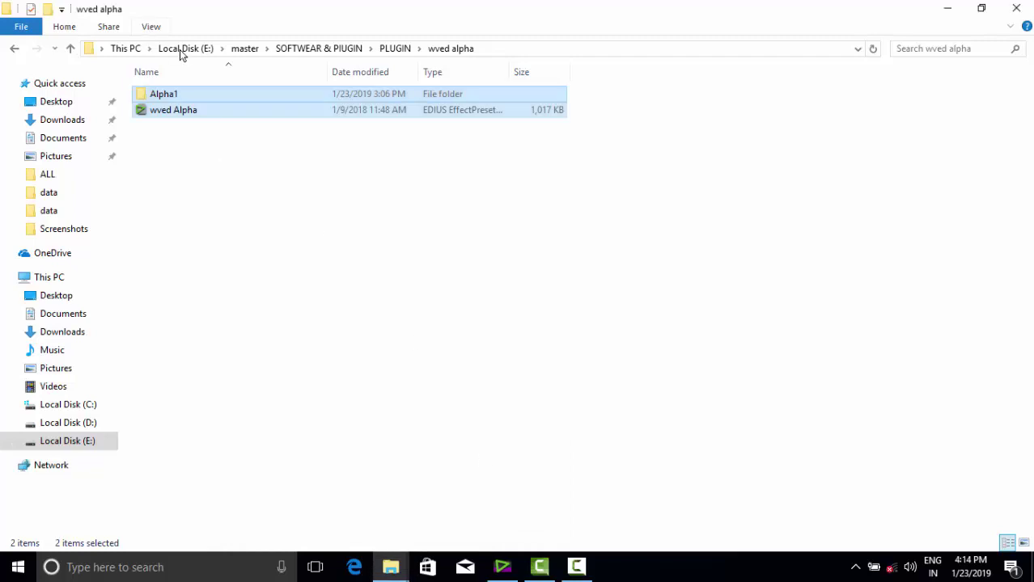
left_click(315, 48)
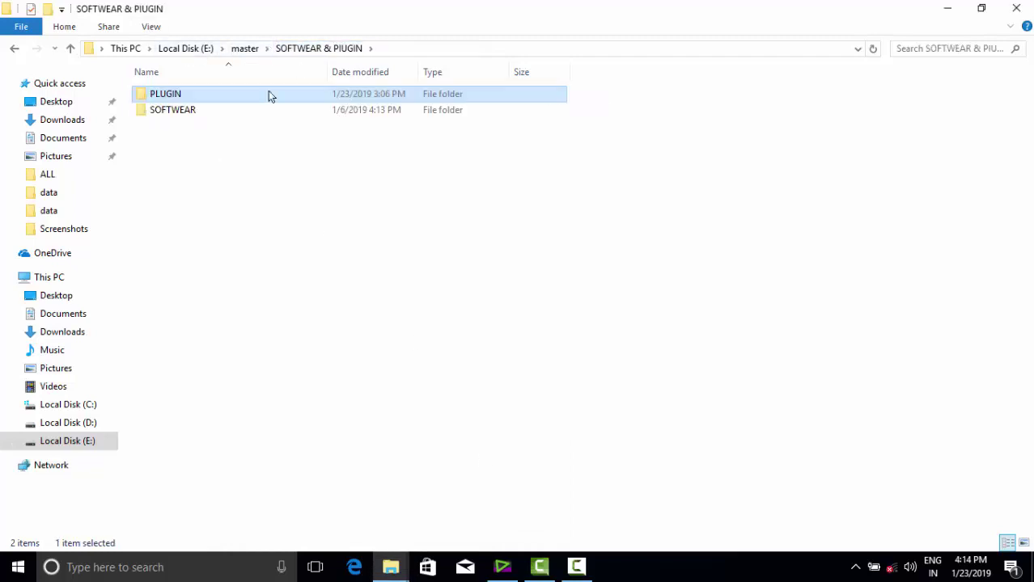
double_click(185, 95)
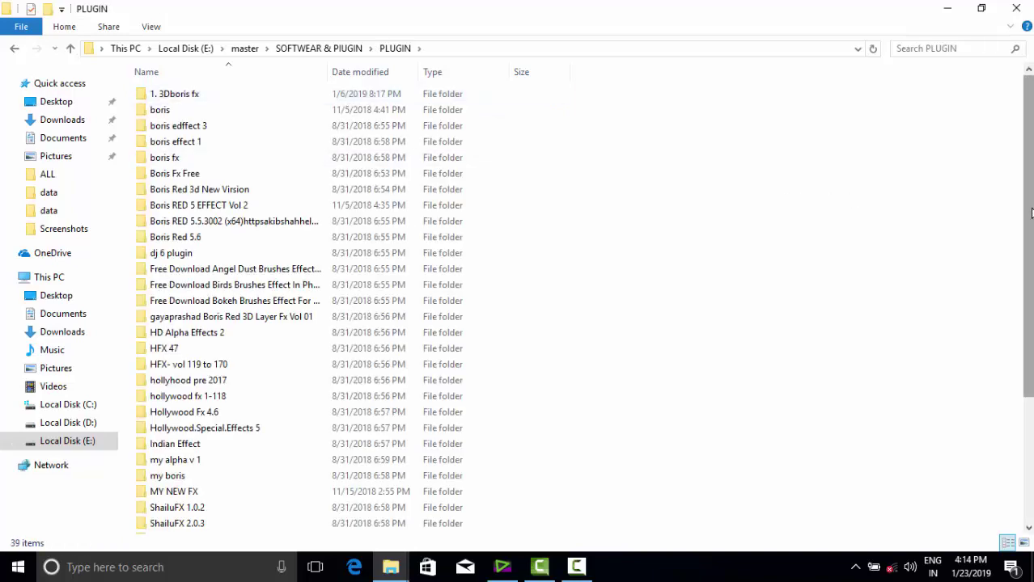
left_click_drag(1030, 212, 1027, 372)
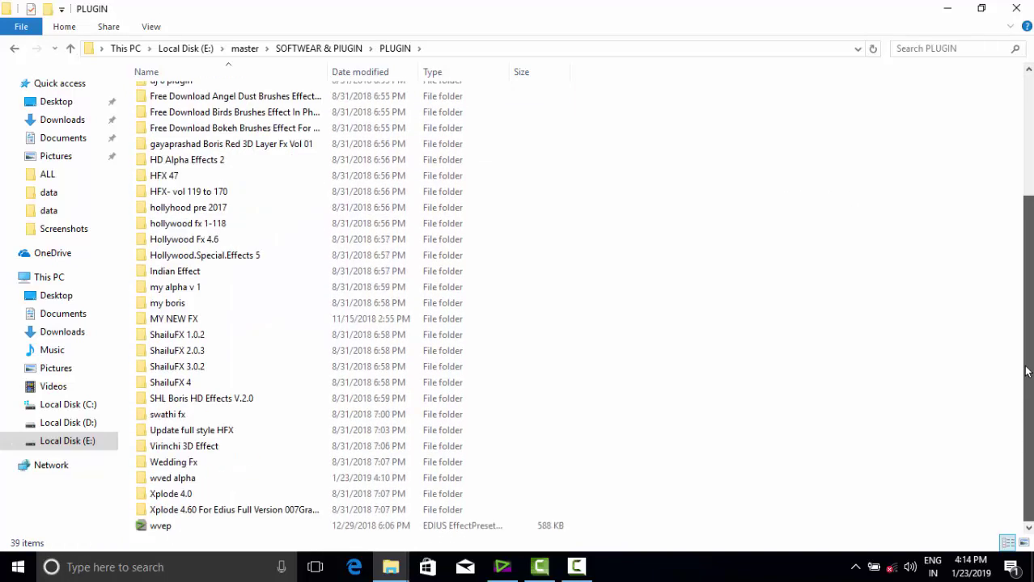
double_click(176, 481)
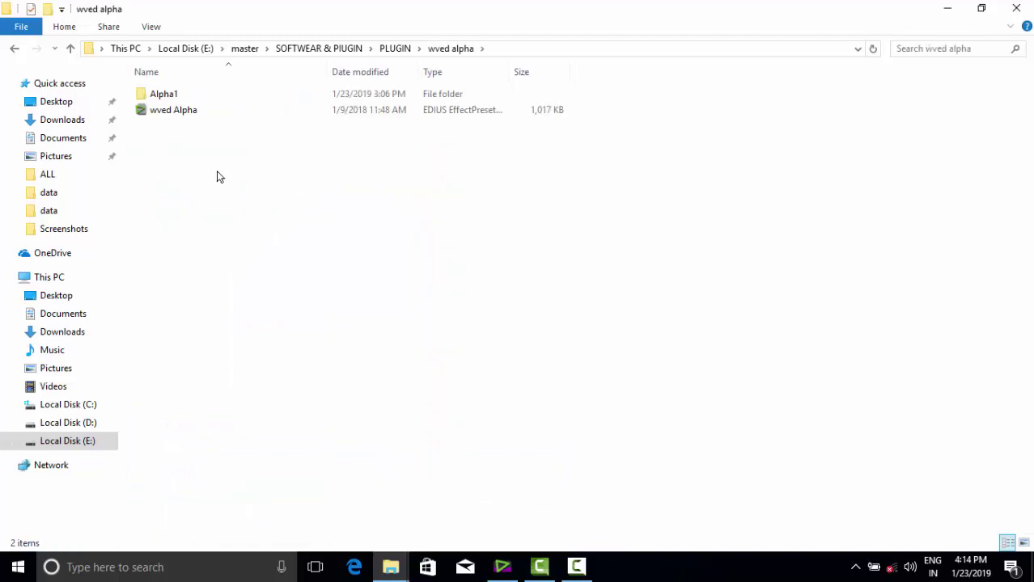
Examine the alpha images in the Alpha1 folder and in its New folder subfolder
double_click(244, 95)
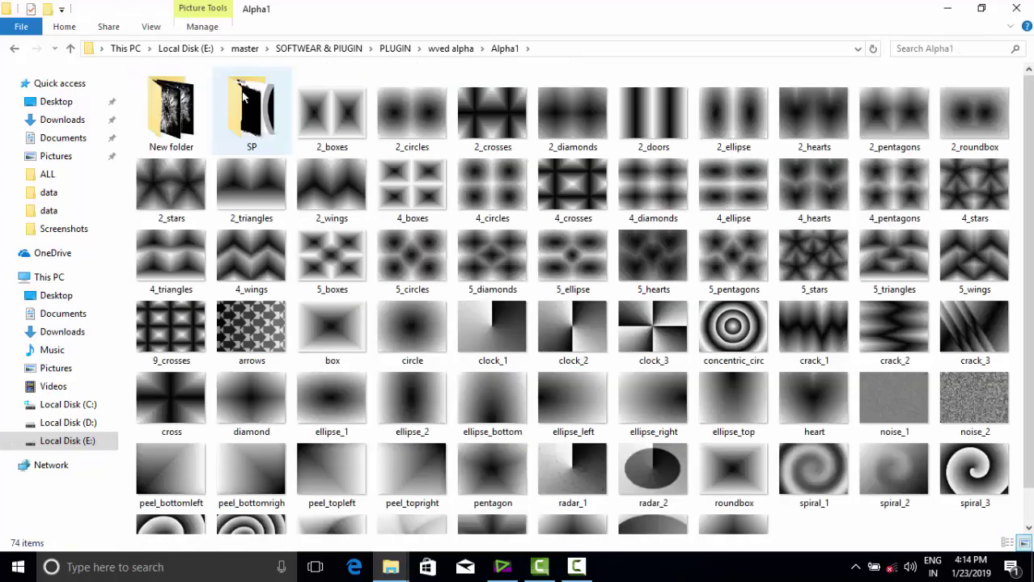
scroll(1027, 232, "down", 2)
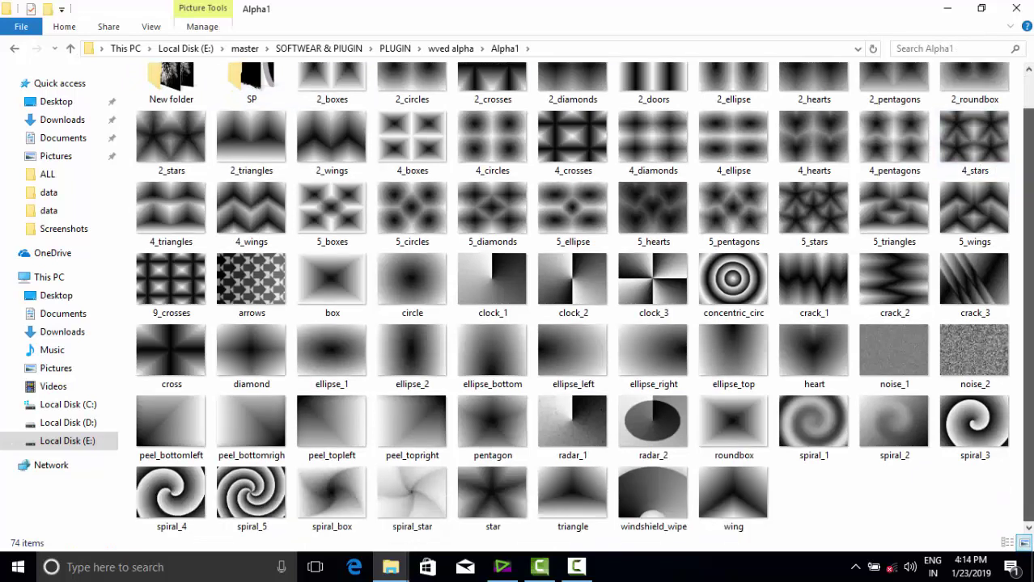
scroll(584, 299, "up", 1)
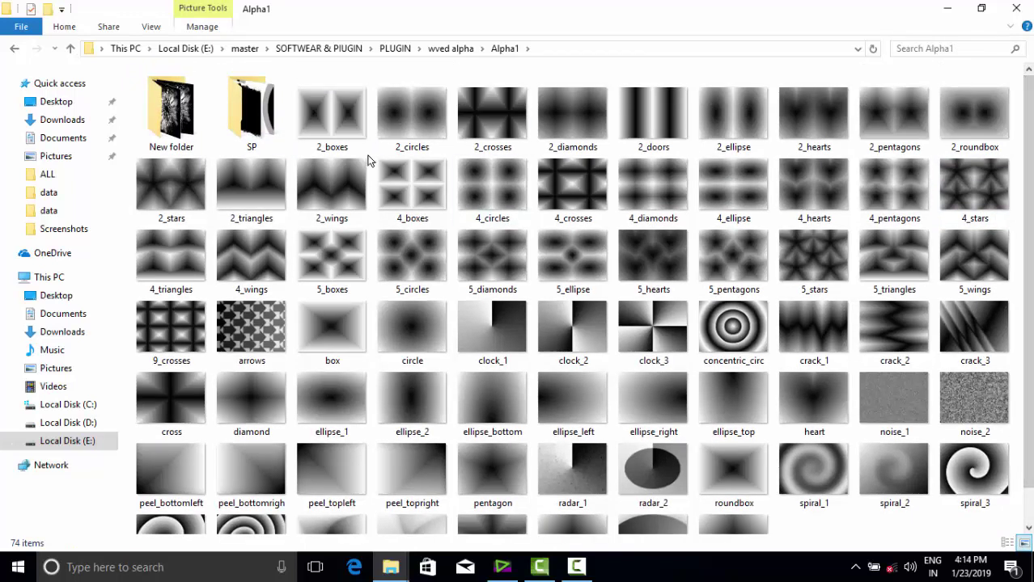
double_click(170, 121)
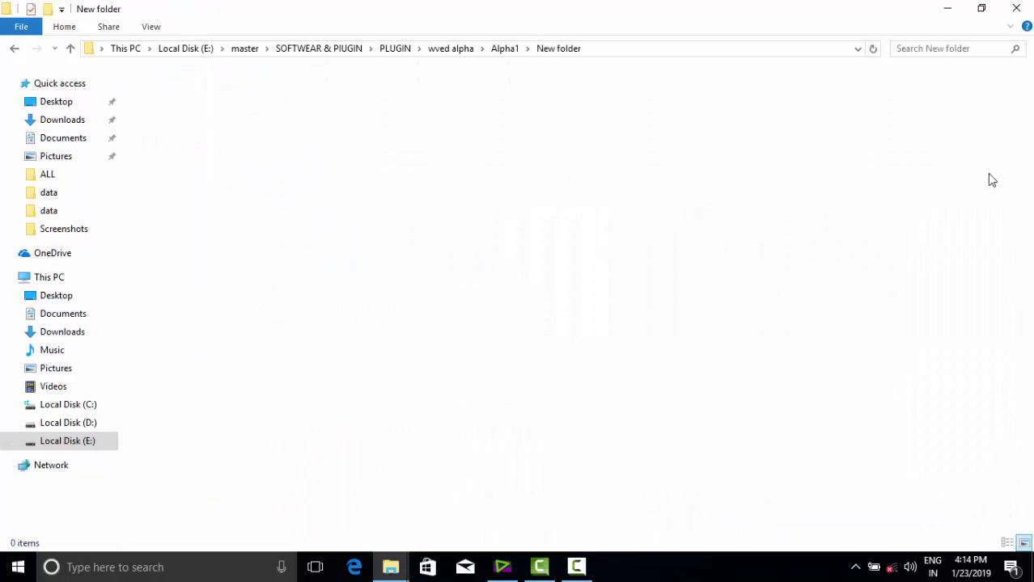
scroll(886, 142, "down", 5)
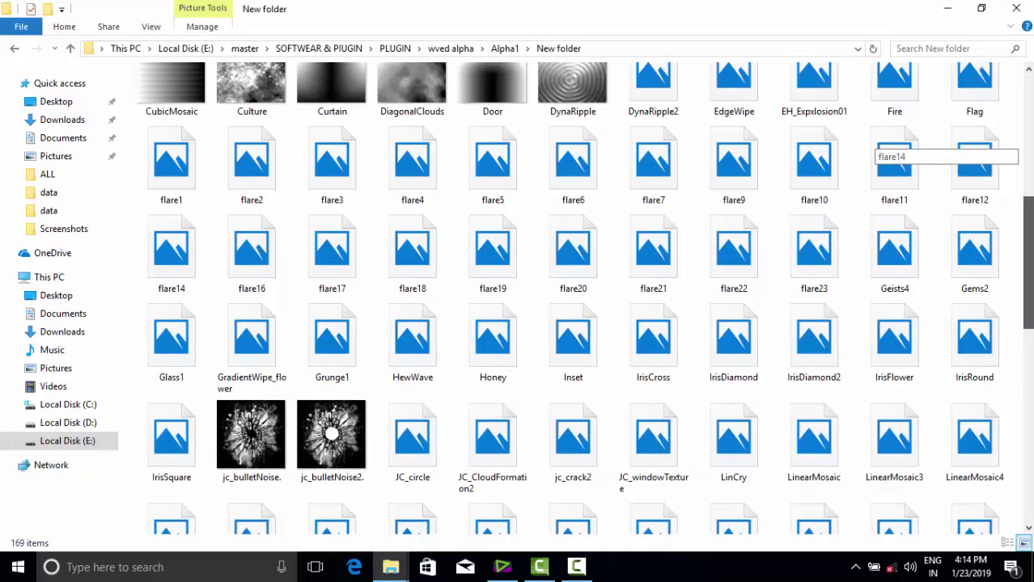
scroll(886, 142, "down", 2)
scroll(1030, 415, "down", 5)
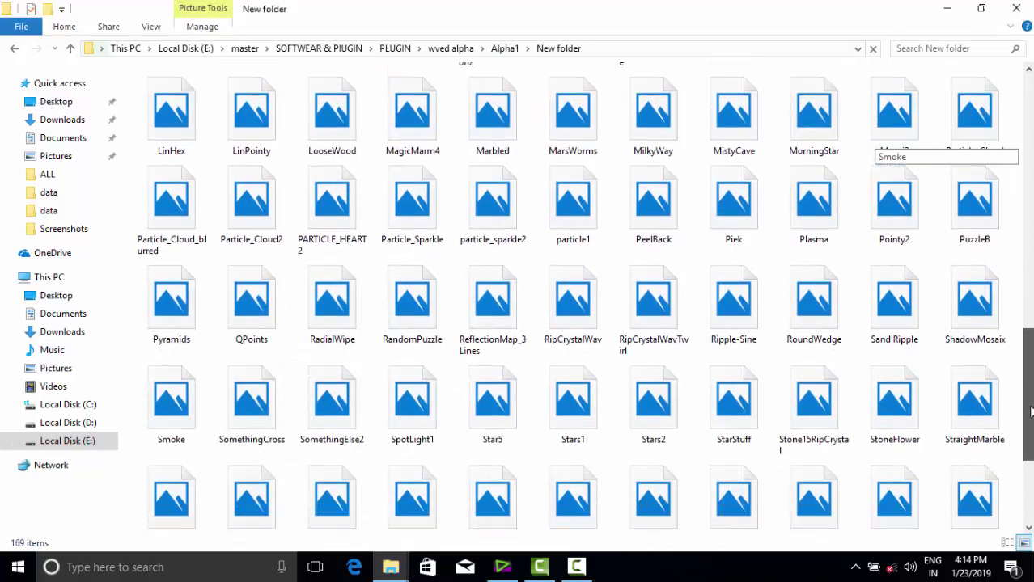
left_click_drag(1031, 415, 1015, 144)
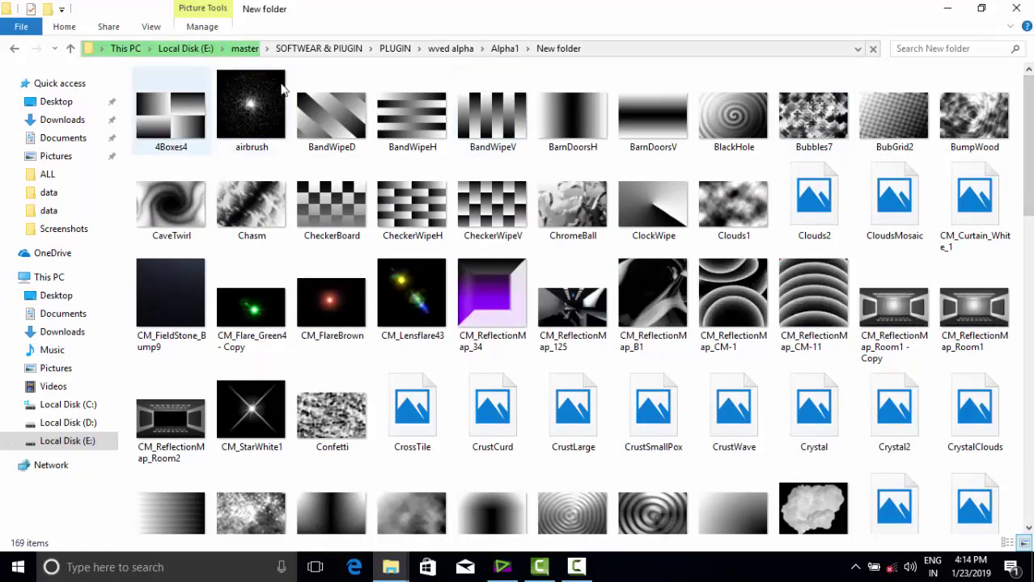
View the images in Alpha1's SP folder and its 01 subfolder, and return to the EDIUS 7 PlugIn folder window
left_click(508, 49)
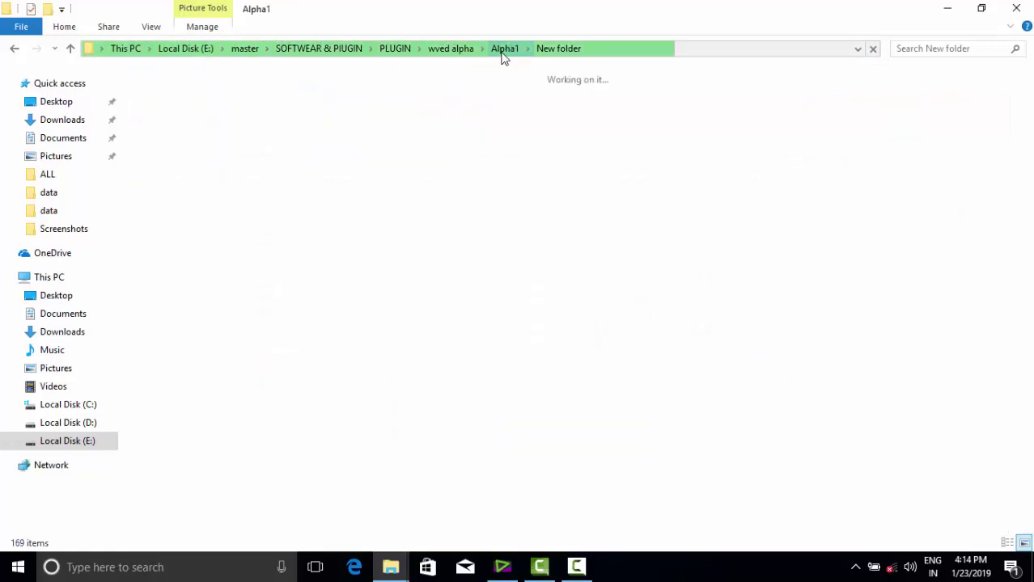
double_click(242, 128)
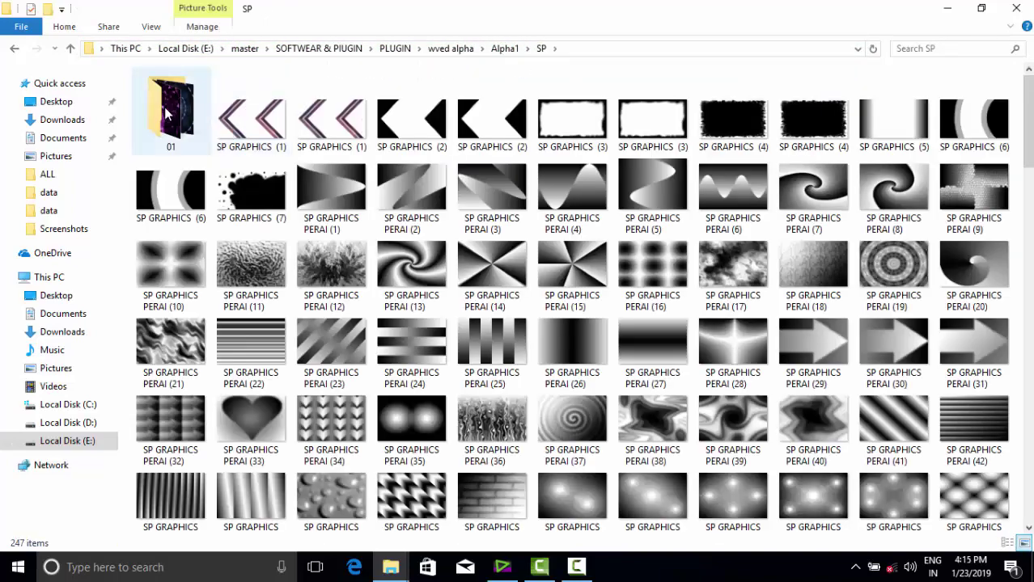
double_click(168, 111)
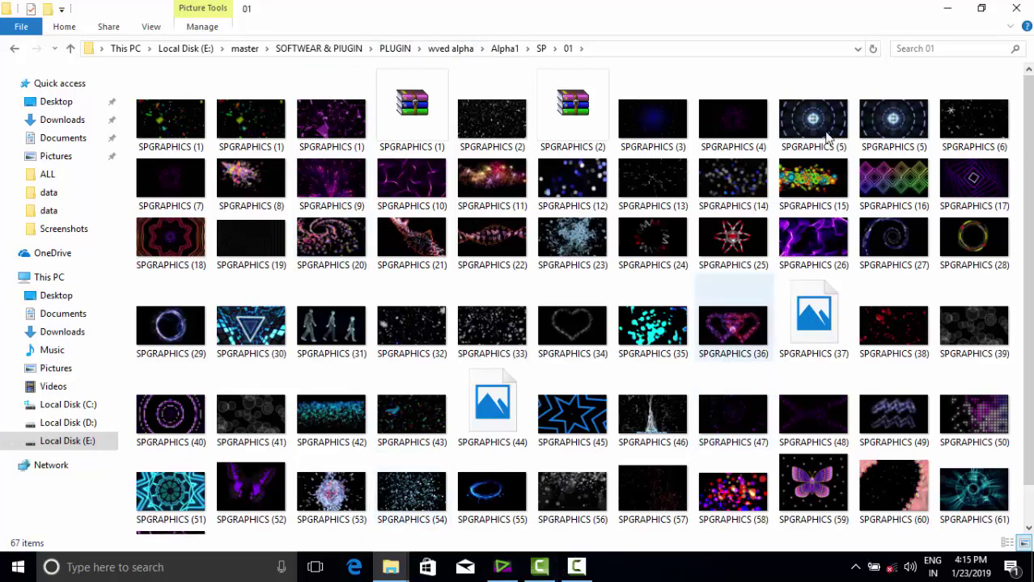
left_click(944, 7)
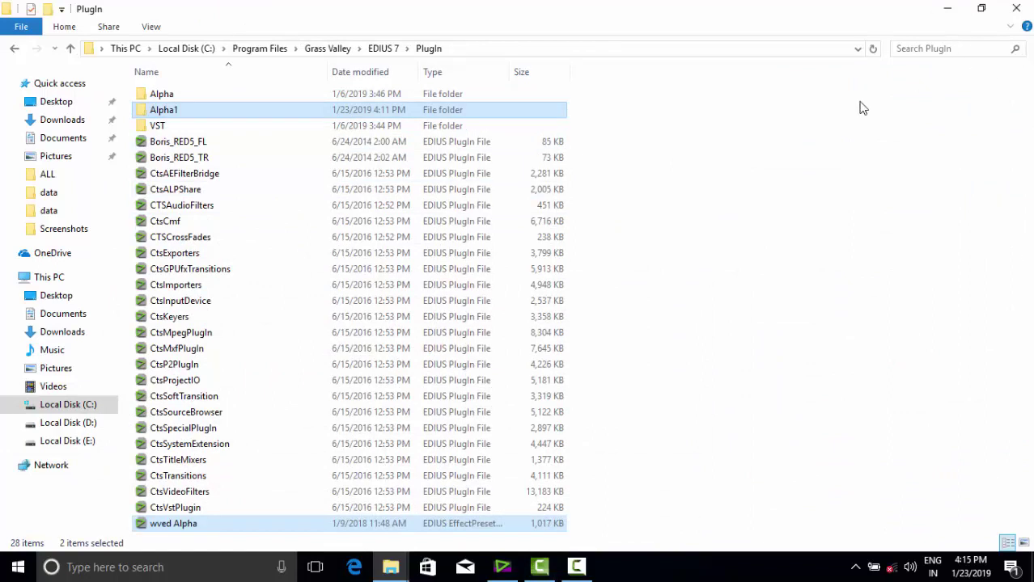
Delete the Alpha1 folder from the EDIUS 7 PlugIn folder, granting administrator permission
left_click(442, 112)
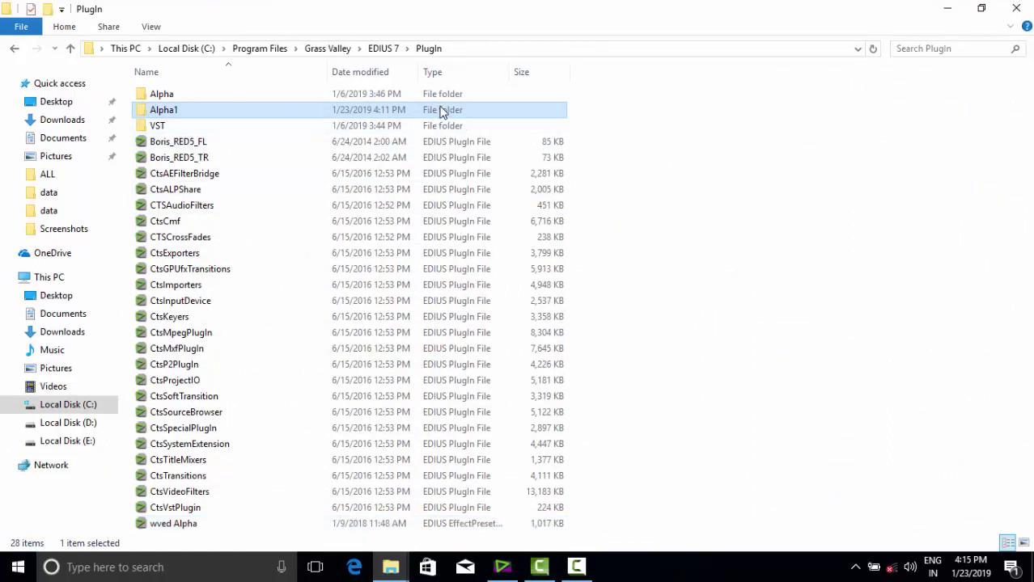
key("Delete")
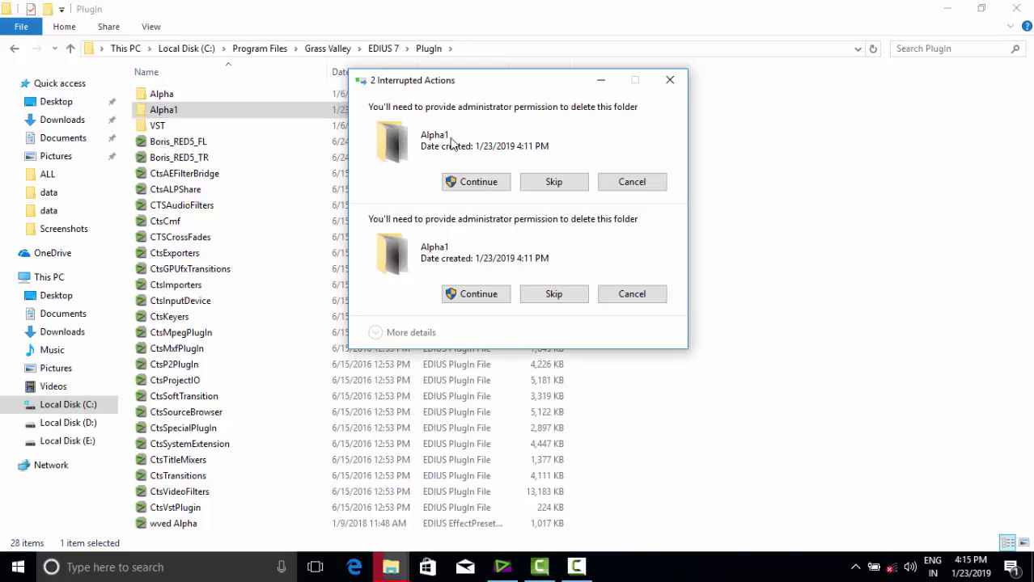
left_click(468, 190)
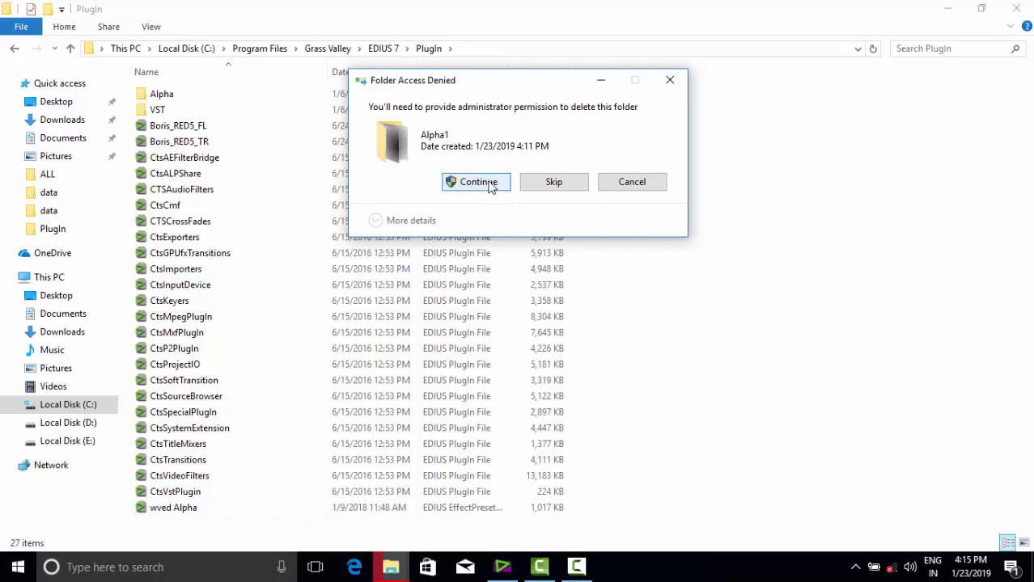
left_click(490, 183)
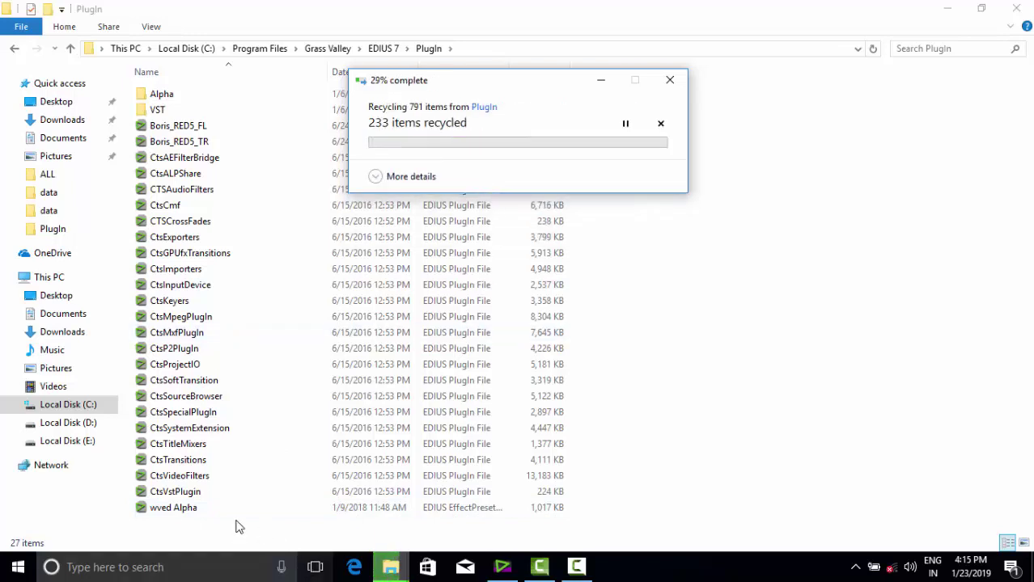
Delete the wved Alpha preset file from the EDIUS 7 PlugIn folder with administrator permission and dismiss the remaining Alpha1 deletion dialog
left_click(194, 516)
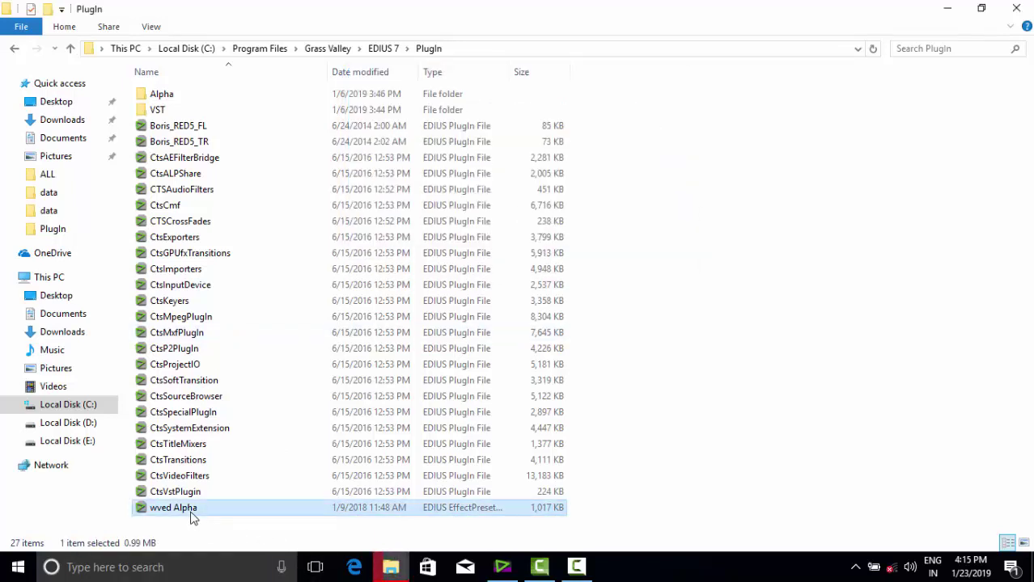
key("Delete")
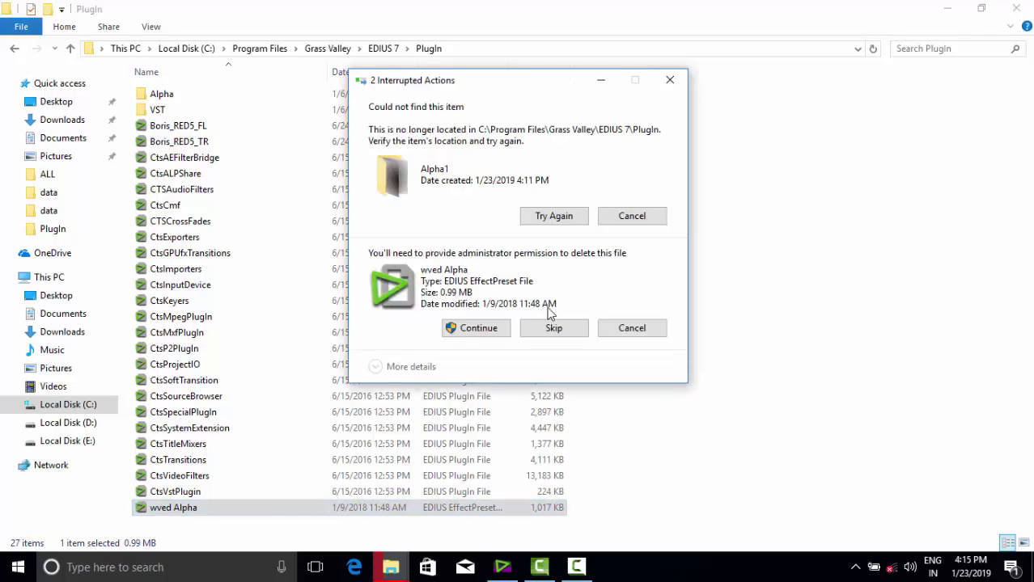
left_click(494, 330)
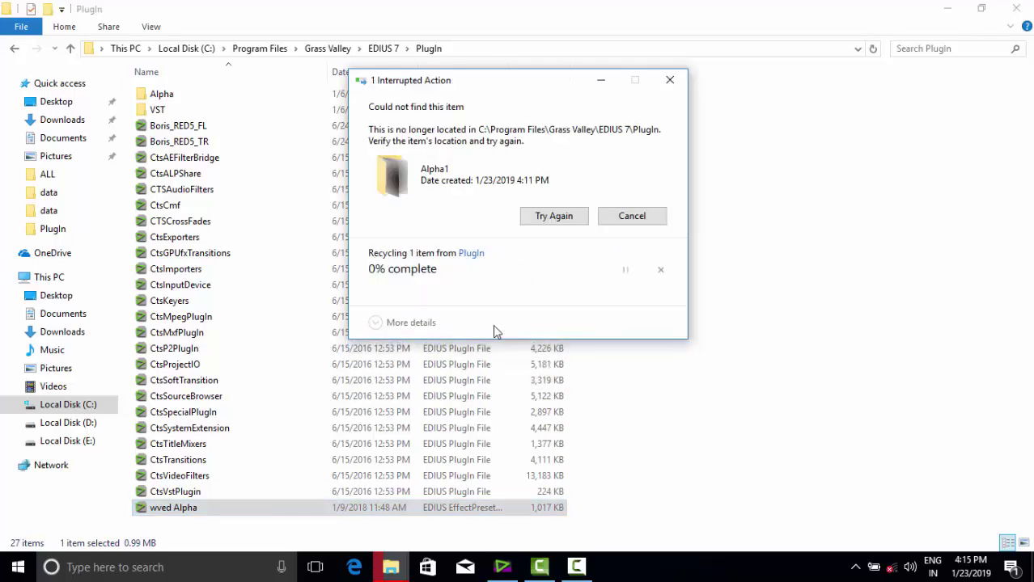
left_click(554, 215)
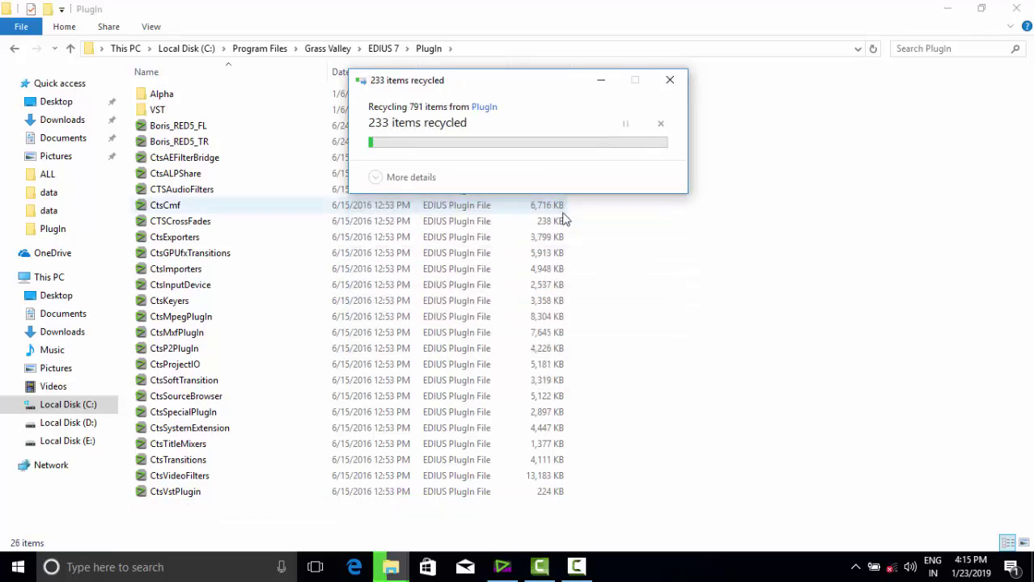
left_click(554, 215)
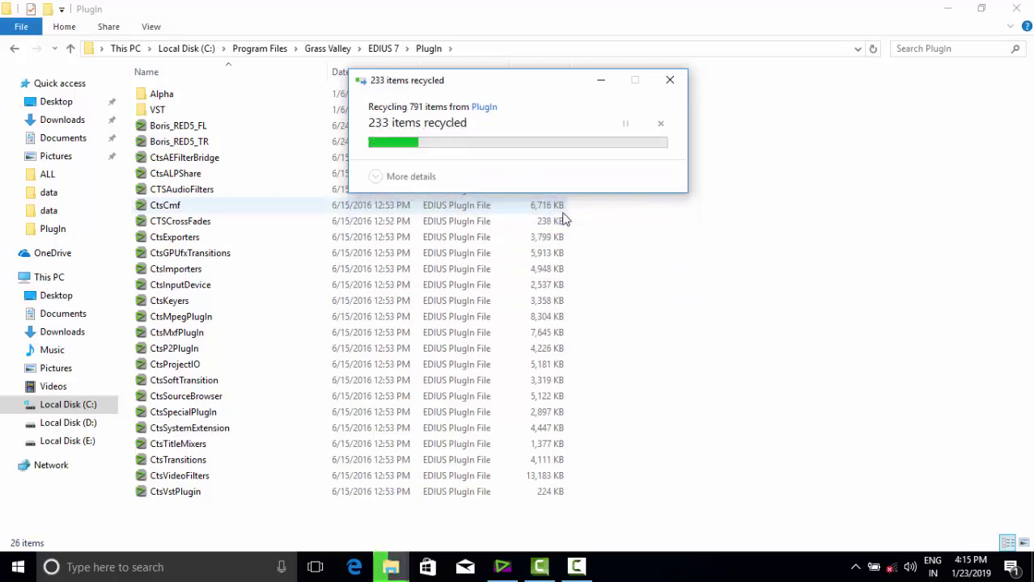
left_click(558, 216)
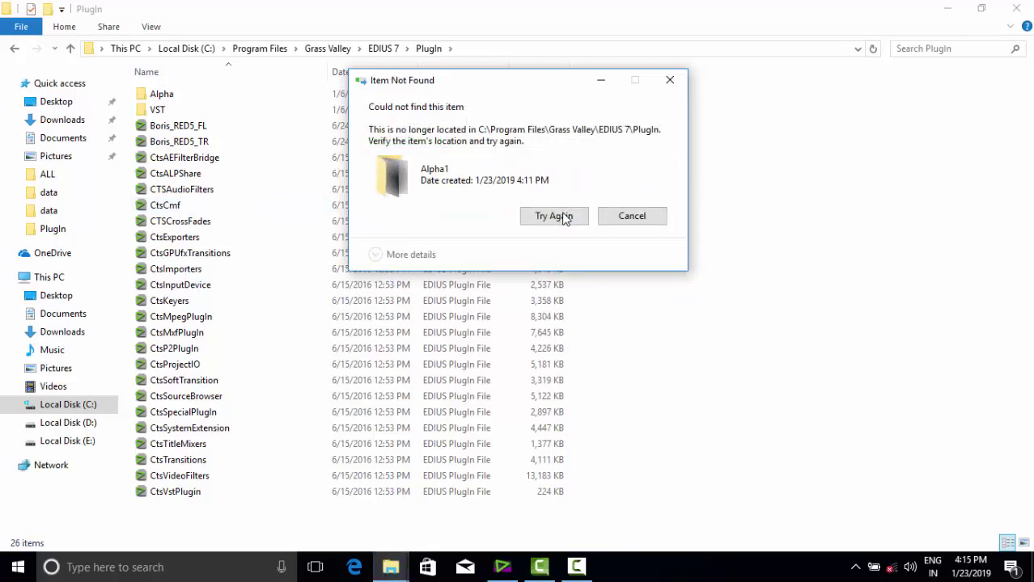
left_click(670, 80)
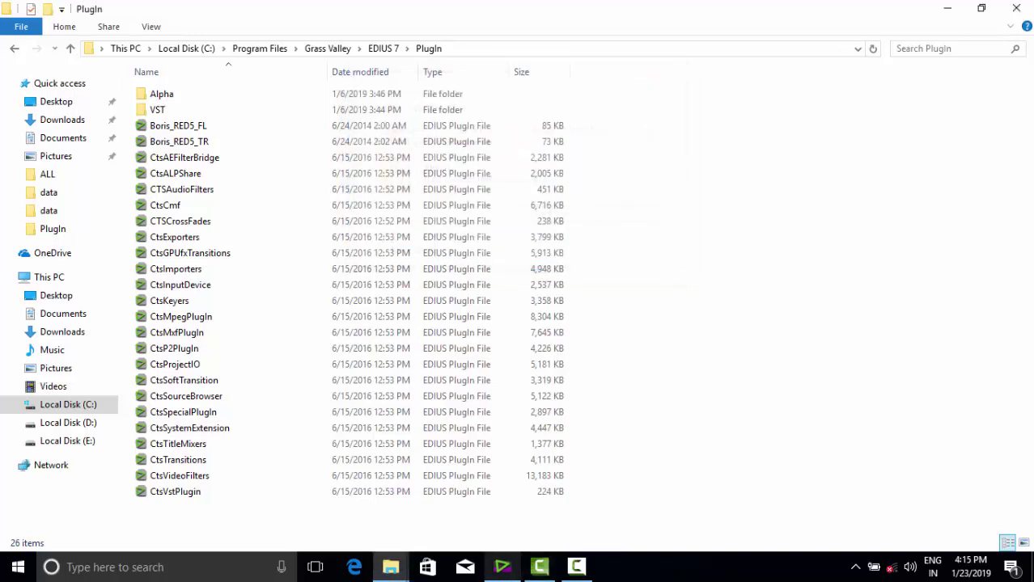
Return to the wved alpha folder on Local Disk (E:) and select both the Alpha1 folder and the wved Alpha file
left_click(397, 575)
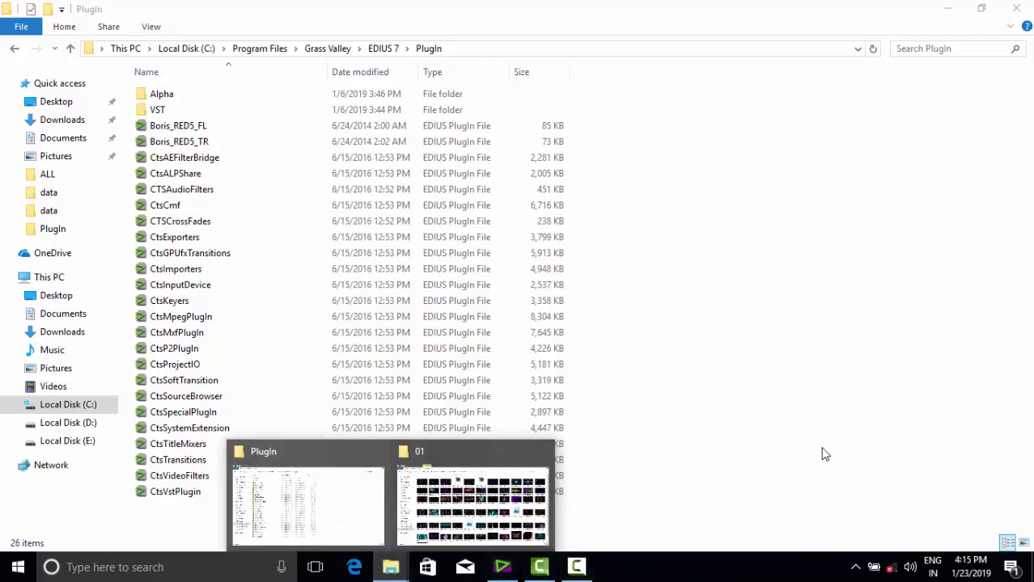
left_click(477, 508)
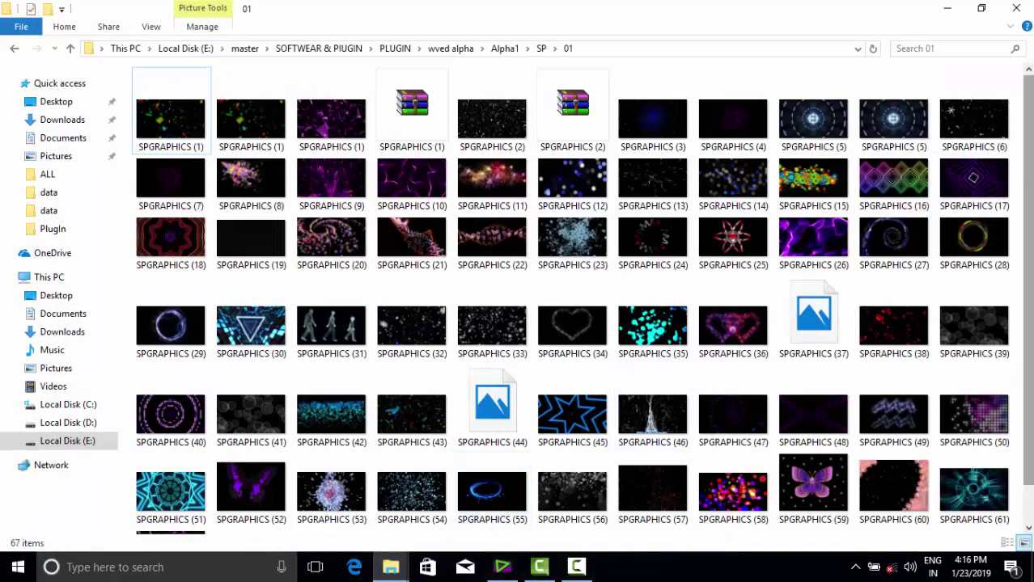
left_click(458, 49)
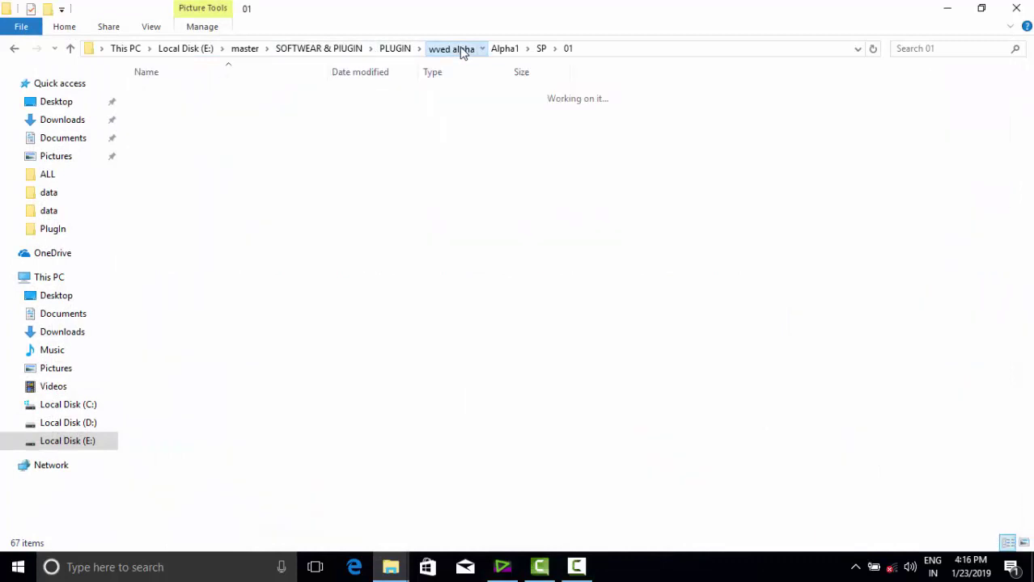
left_click_drag(222, 198, 201, 85)
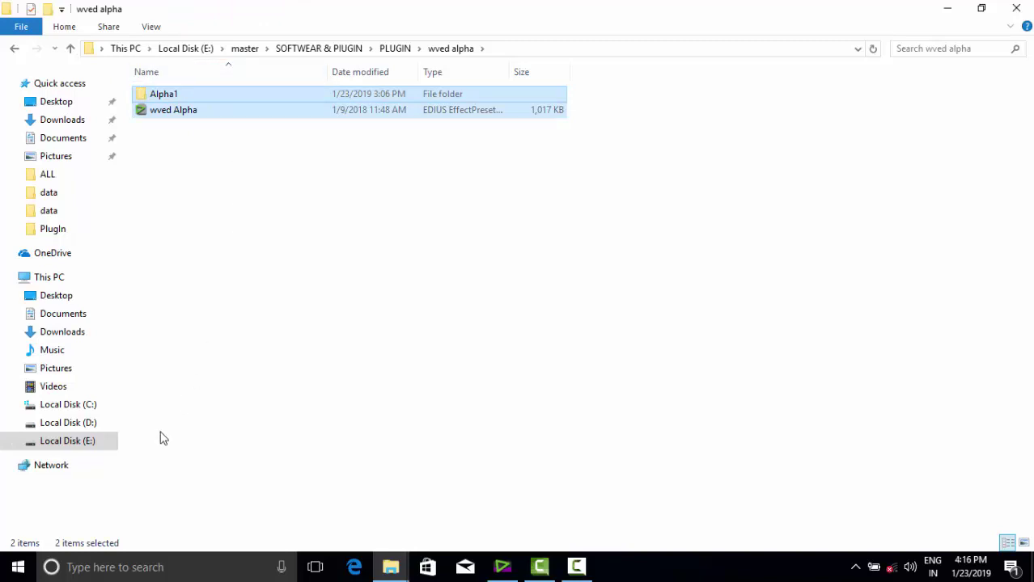
Navigate to the PlugIn folder at Local Disk (C:) > Program Files > Grass Valley > EDIUS 7
left_click(58, 411)
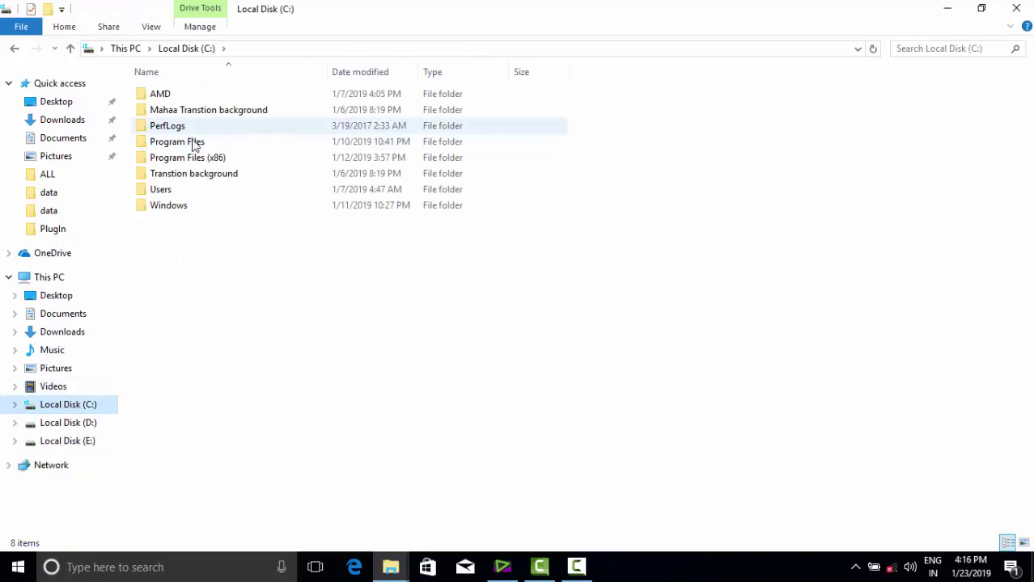
double_click(194, 142)
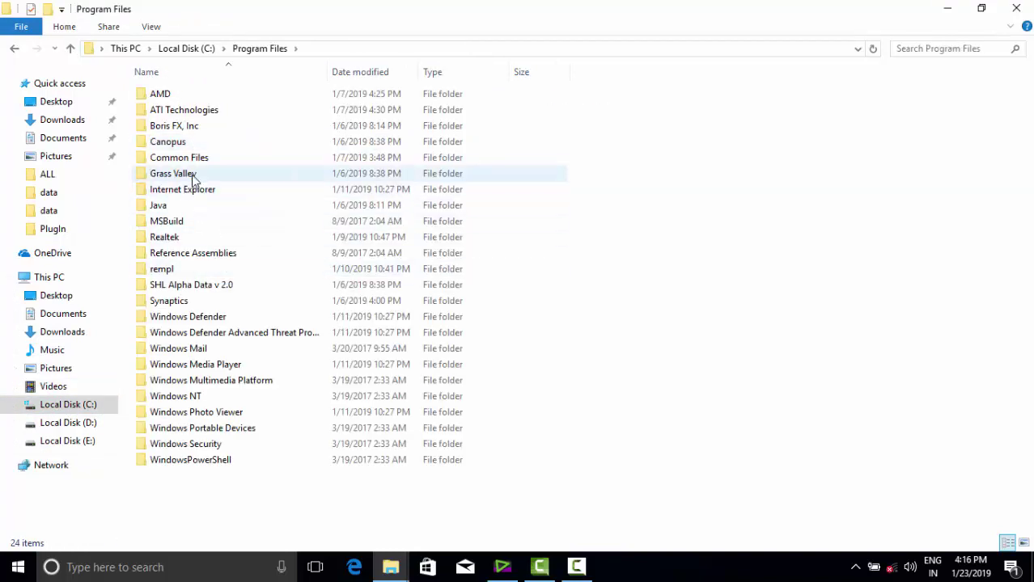
double_click(192, 177)
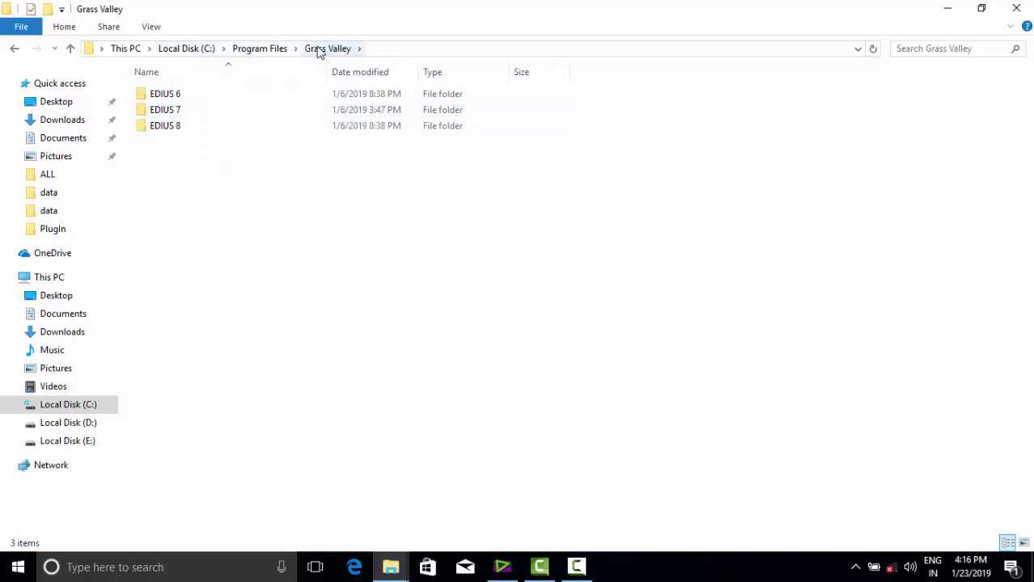
double_click(181, 113)
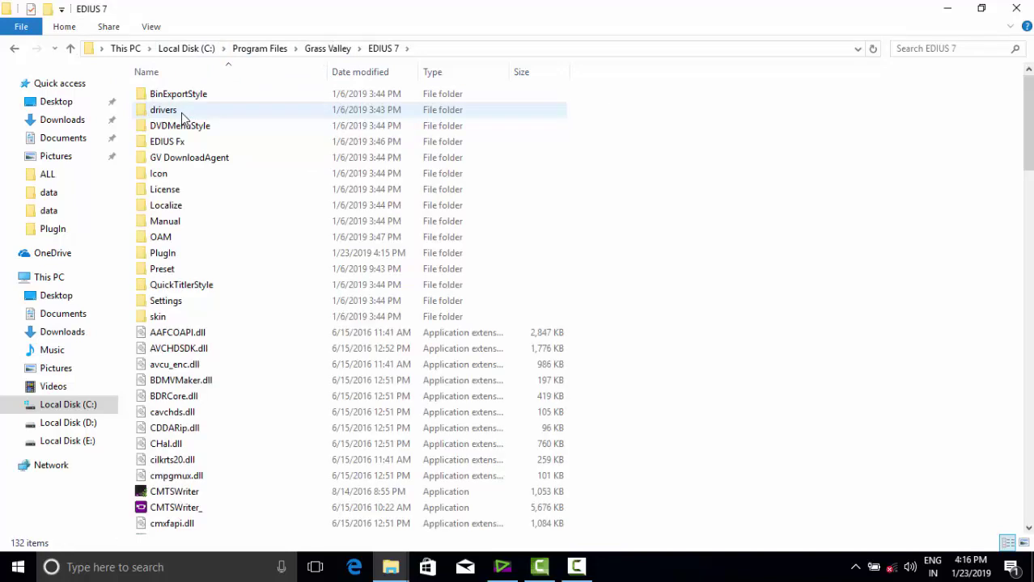
double_click(189, 255)
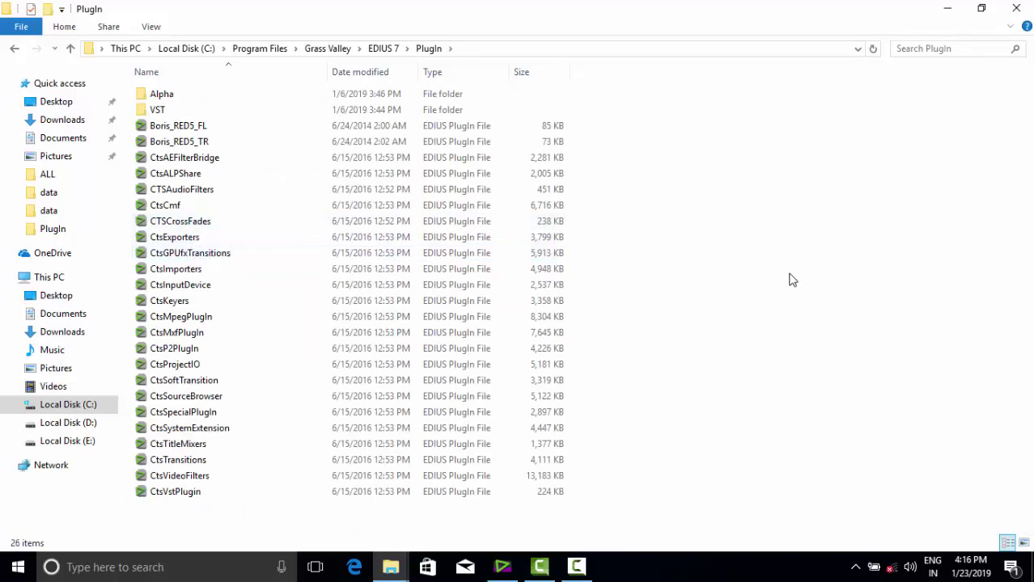
Paste the Alpha1 folder and wved Alpha preset file into the EDIUS 7 PlugIn folder, granting administrator permission for the copy
key("ctrl+v")
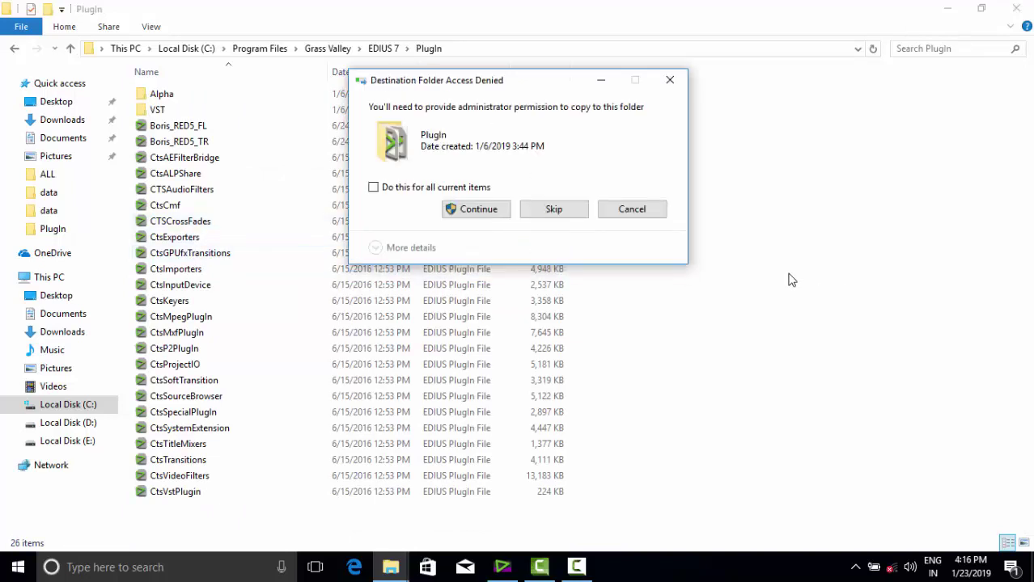
left_click(477, 210)
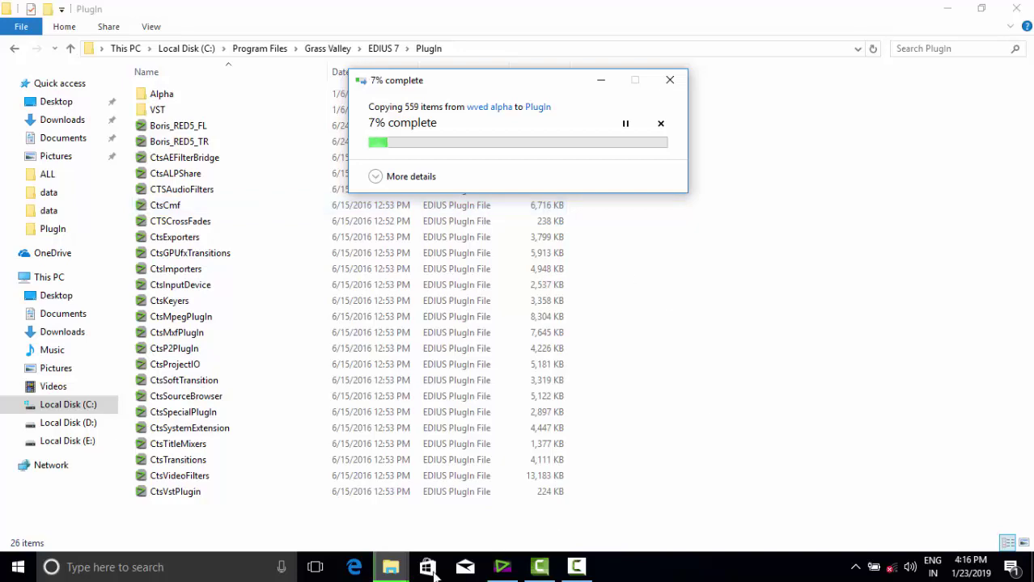
mouse_move(387, 576)
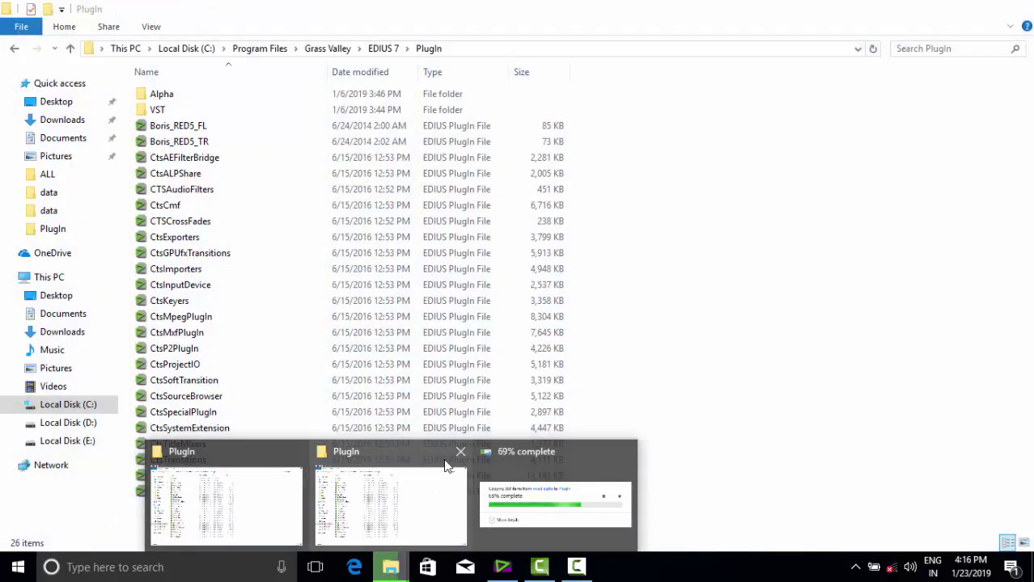
left_click(466, 457)
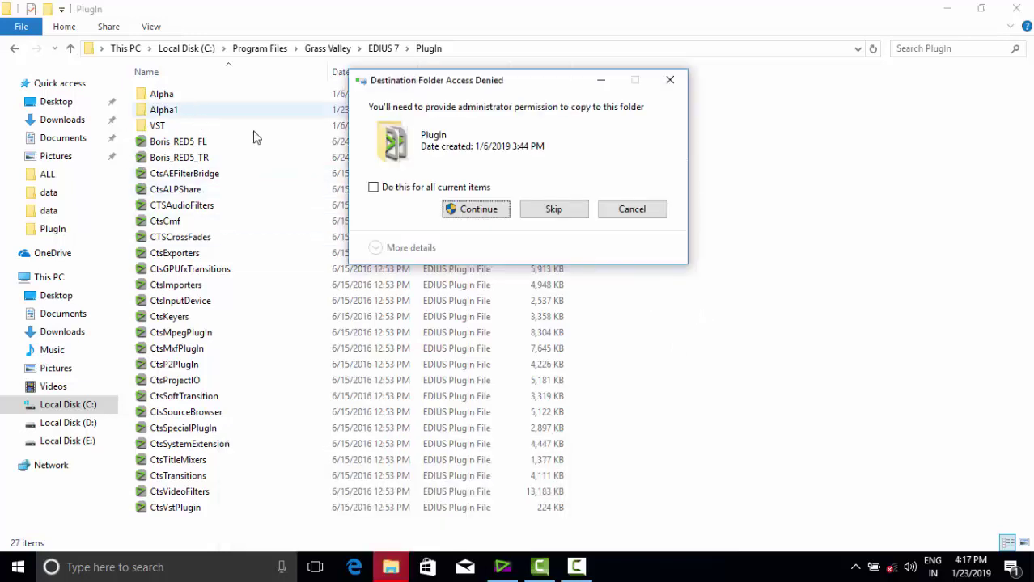
left_click(480, 213)
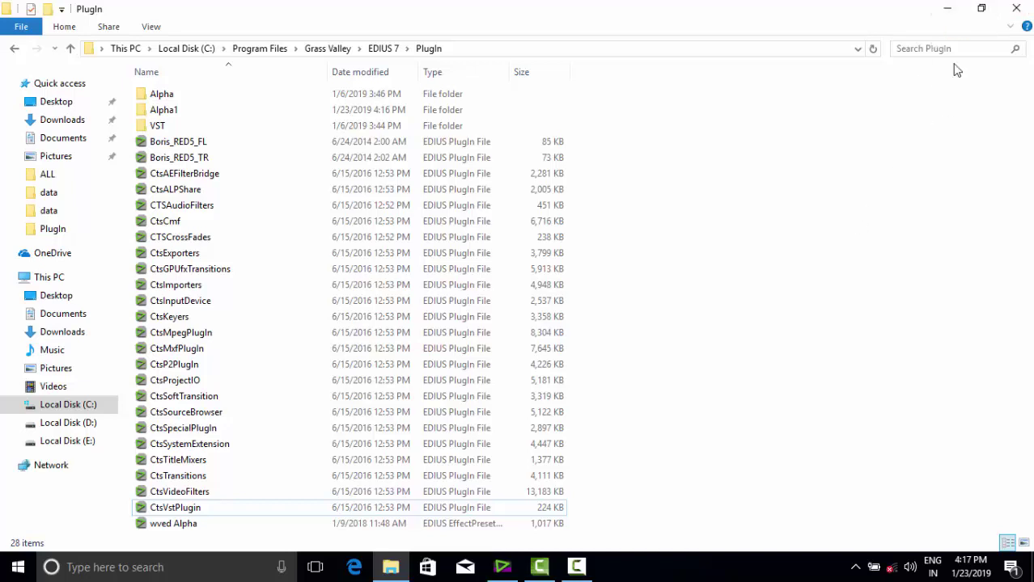
Switch to EDIUS, display the root of the effects tree, and collapse the VideoFilters and SHL Motion Effects folders
left_click(945, 10)
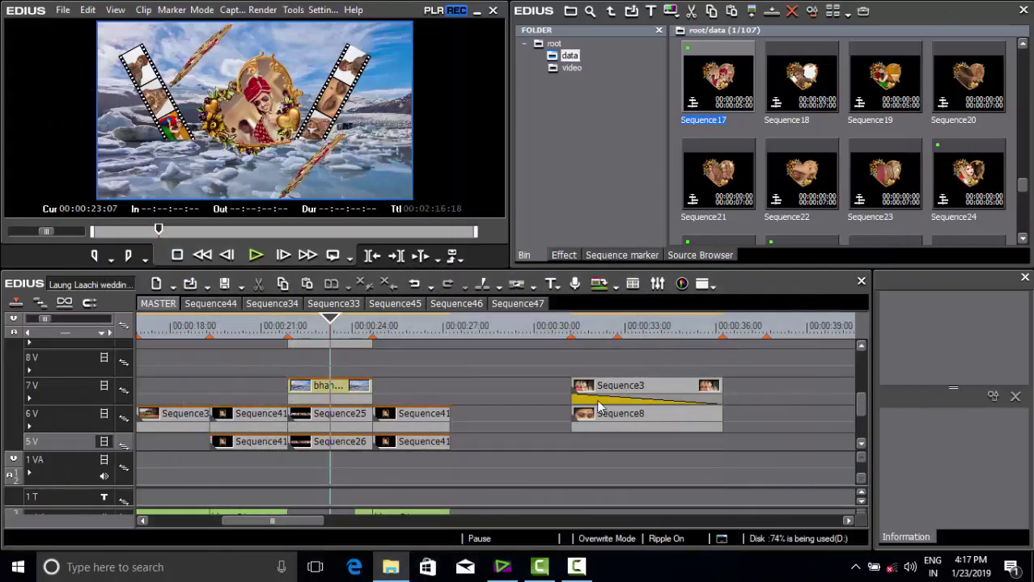
left_click(564, 256)
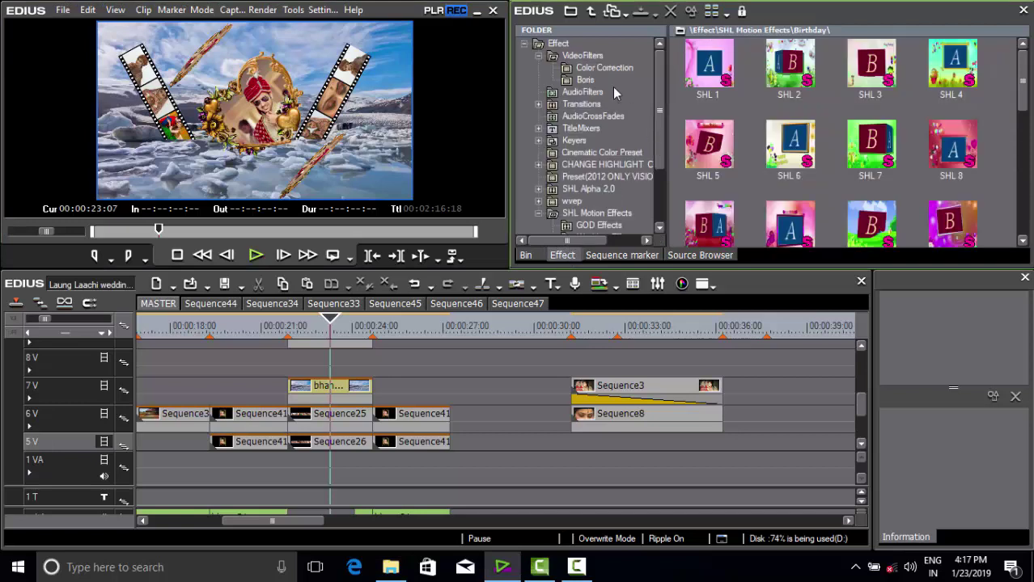
left_click(558, 44)
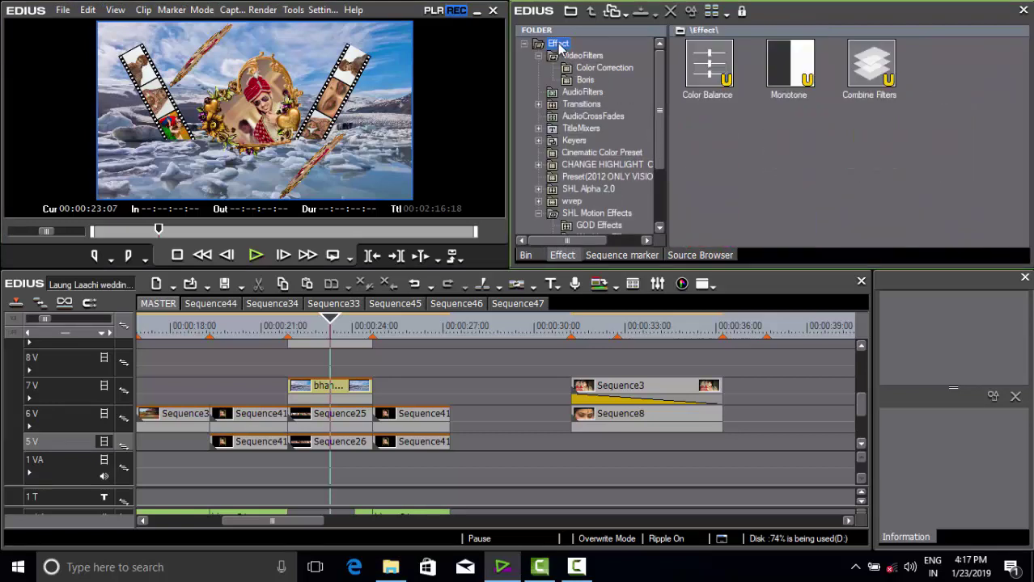
left_click(538, 56)
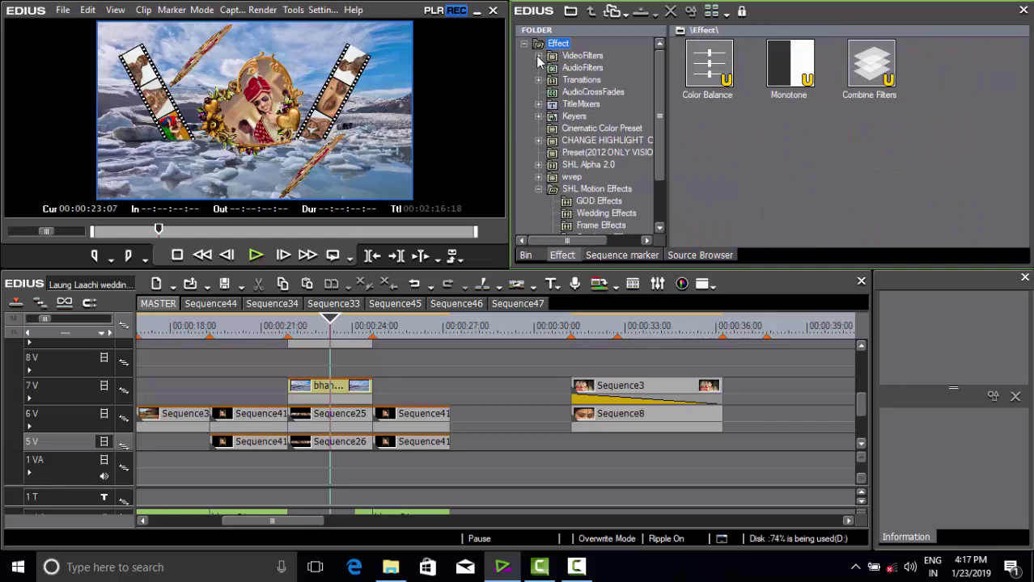
left_click(539, 190)
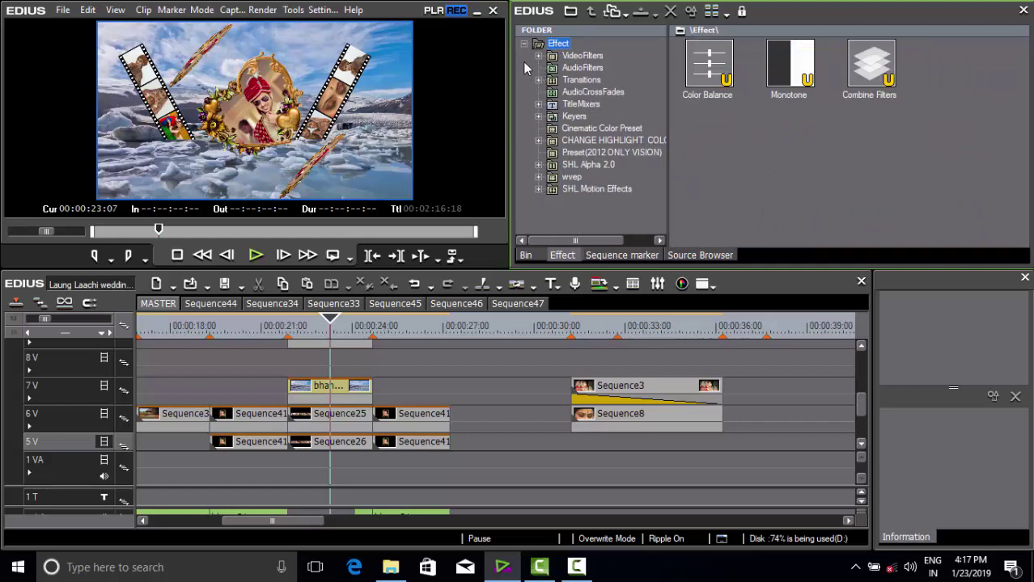
Start importing an effect preset into the effects tree and browse to Program Files on Local Disk (C:)
right_click(586, 215)
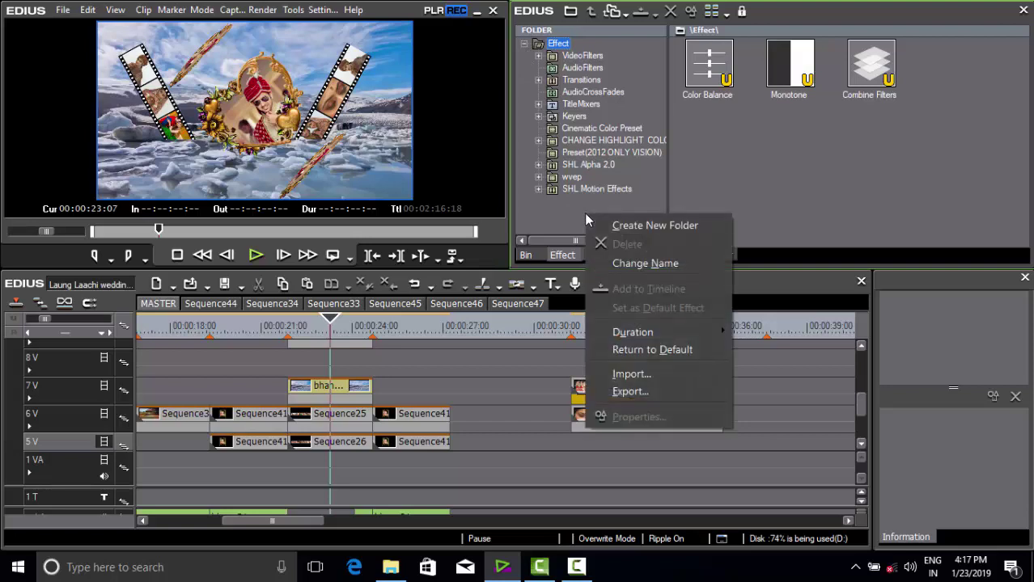
left_click(635, 376)
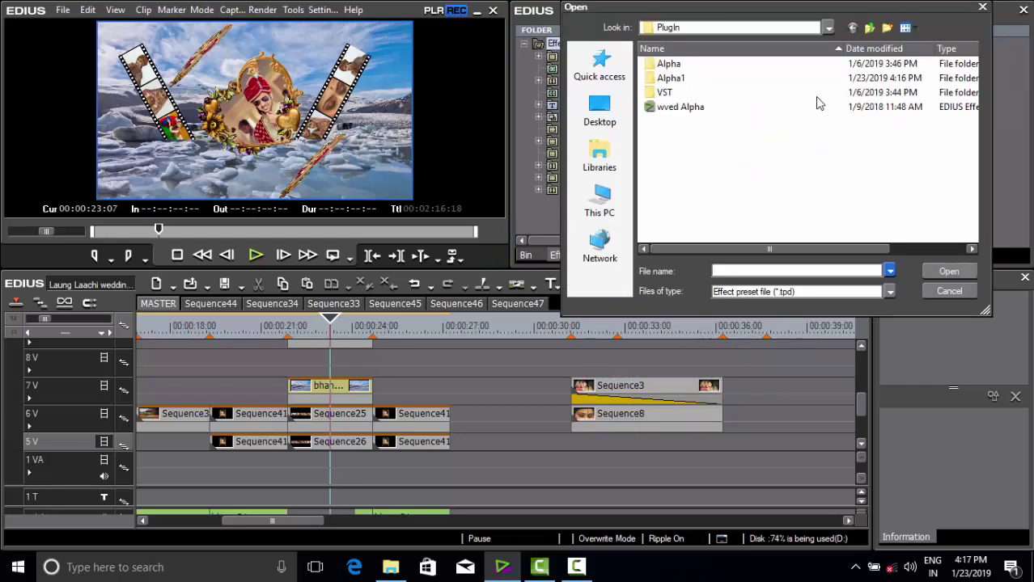
left_click(870, 30)
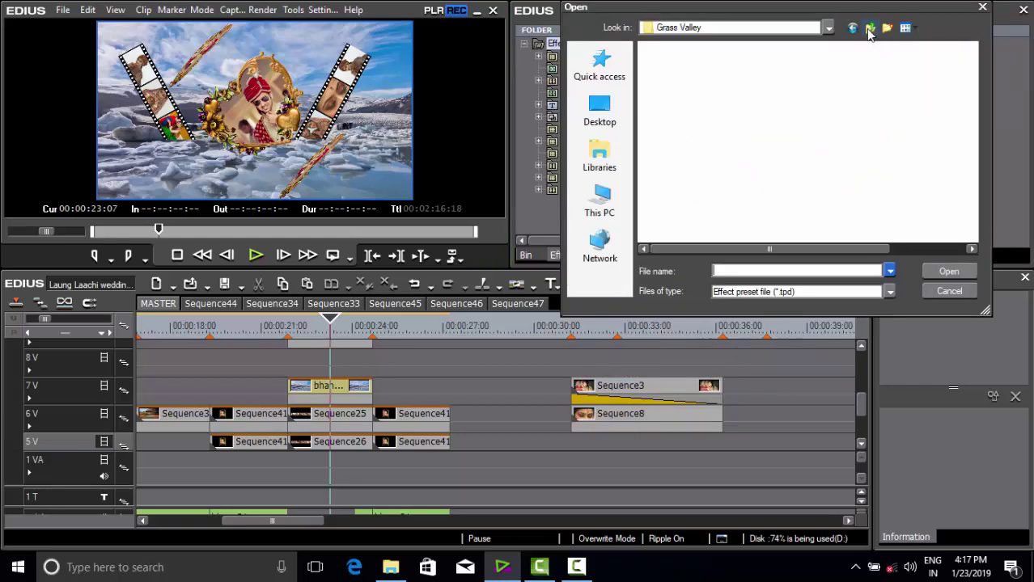
left_click(869, 30)
left_click(869, 30)
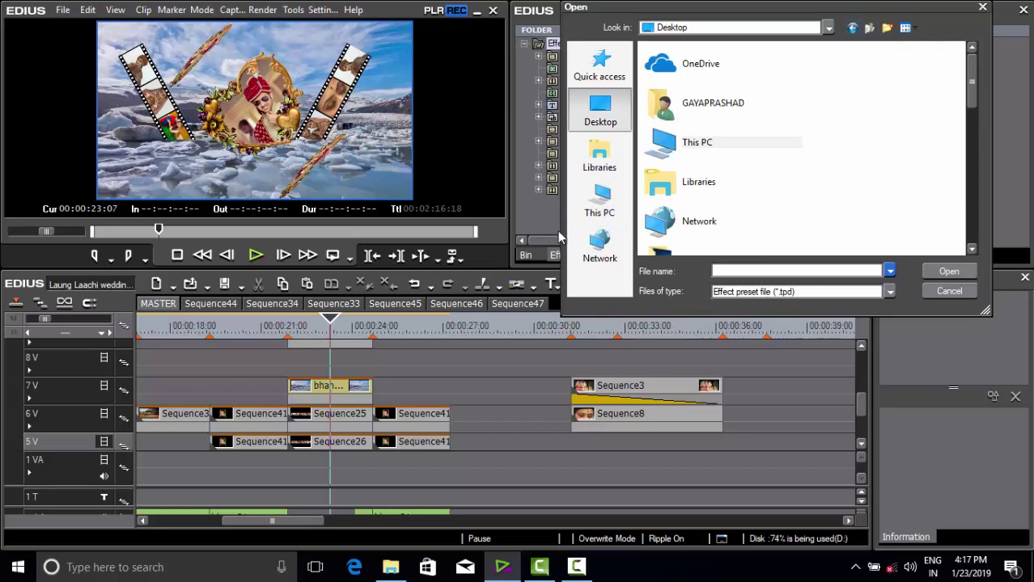
left_click(599, 217)
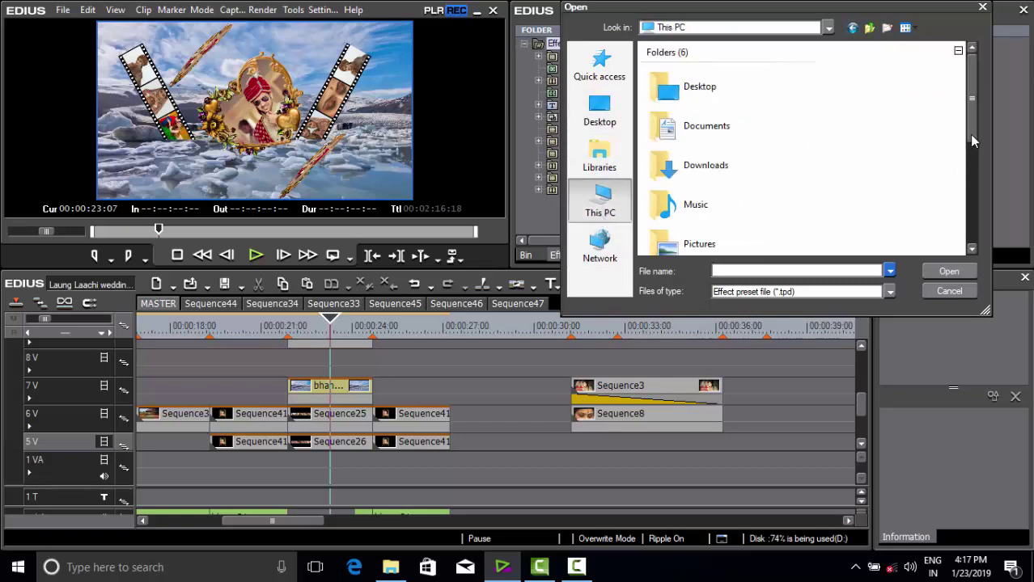
scroll(775, 168, "down", 5)
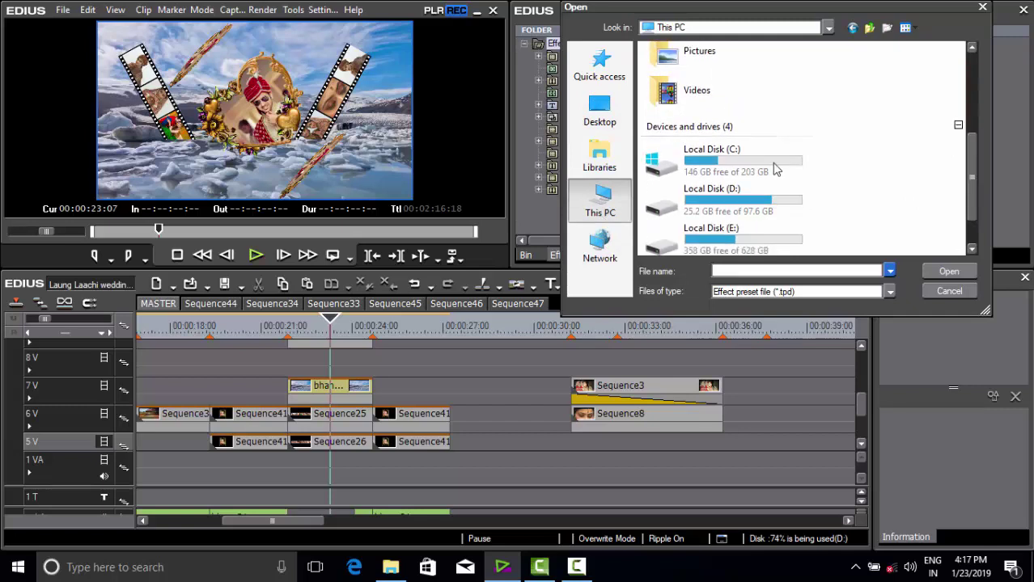
double_click(732, 158)
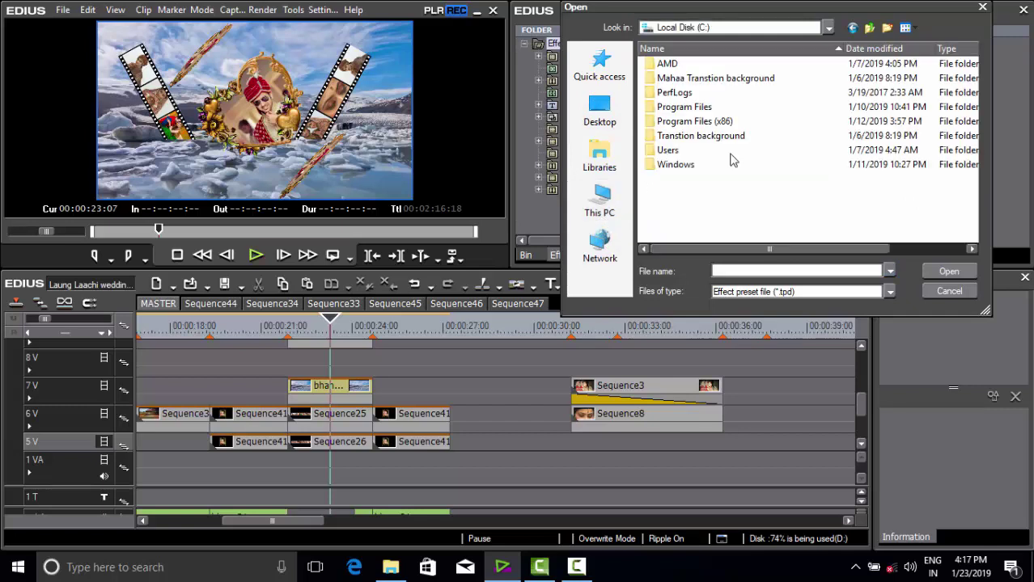
double_click(694, 112)
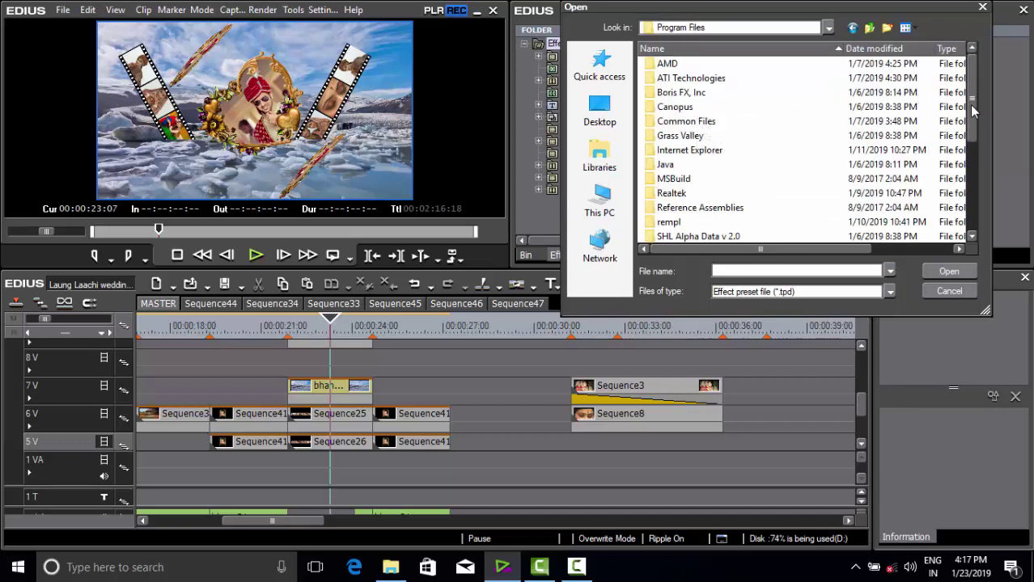
Import the wved Alpha effect preset file from the Grass Valley > EDIUS 7 > PlugIn folder
left_click_drag(969, 105, 973, 120)
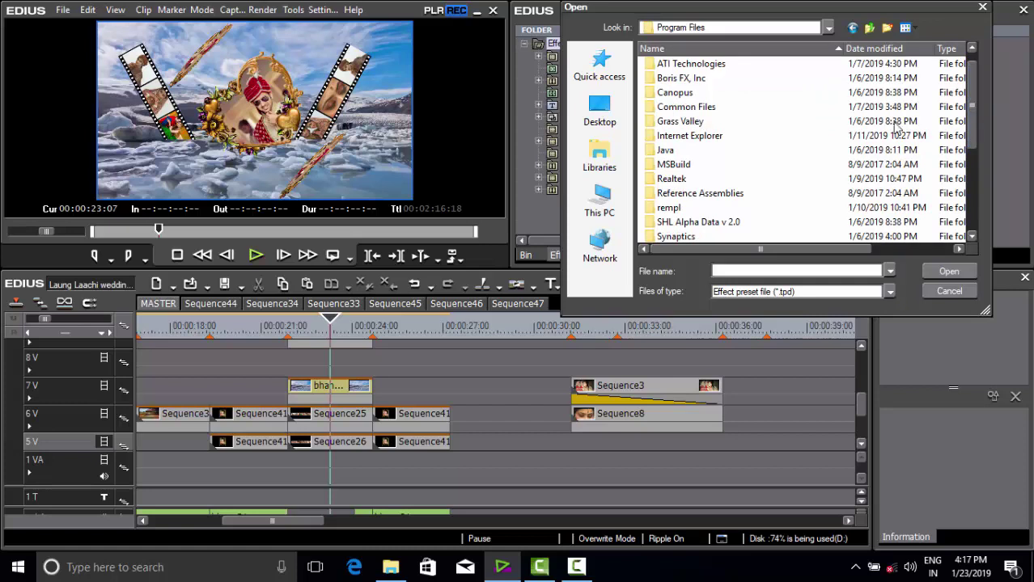
double_click(693, 122)
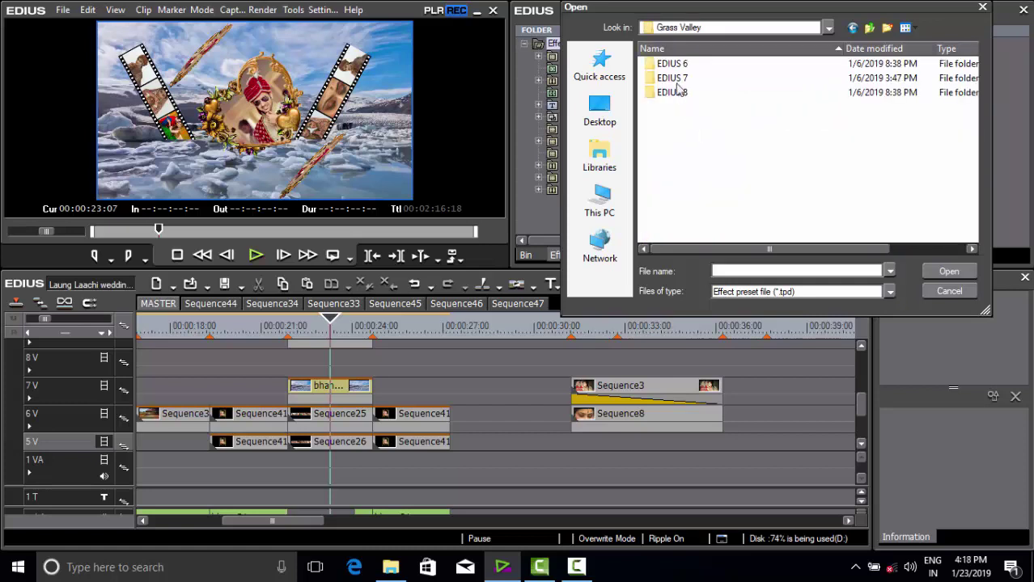
double_click(672, 79)
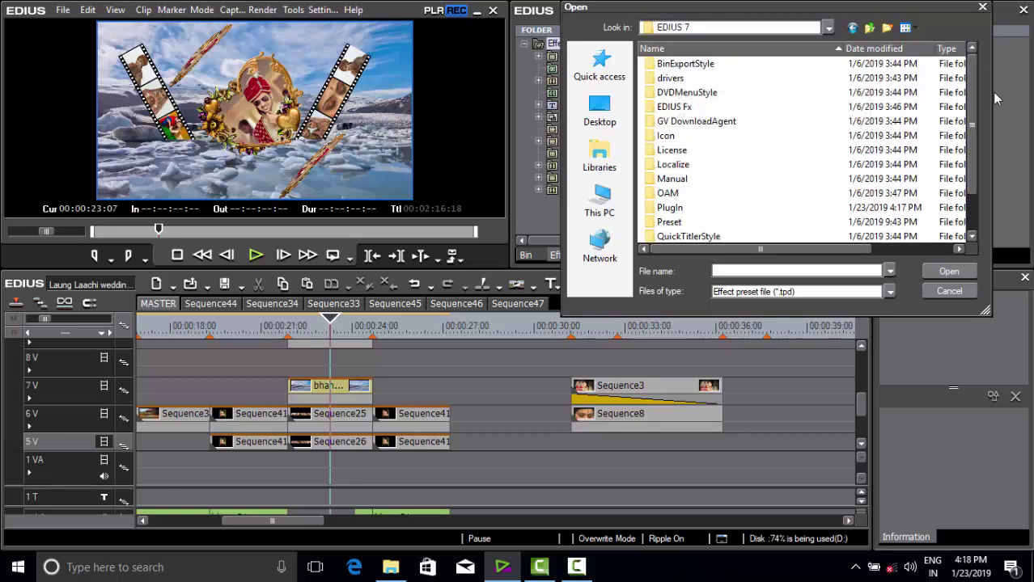
left_click_drag(974, 116, 974, 126)
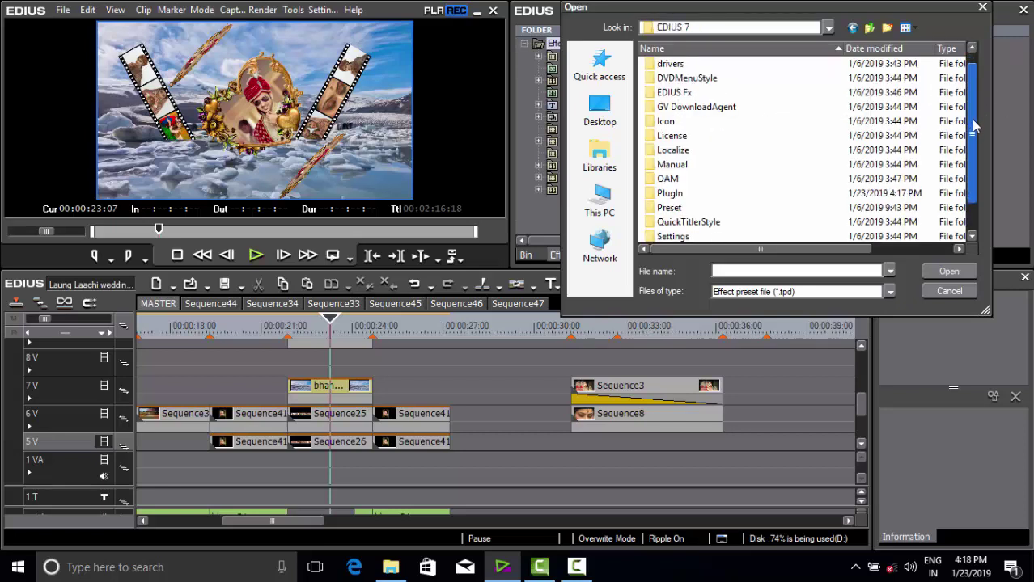
double_click(670, 194)
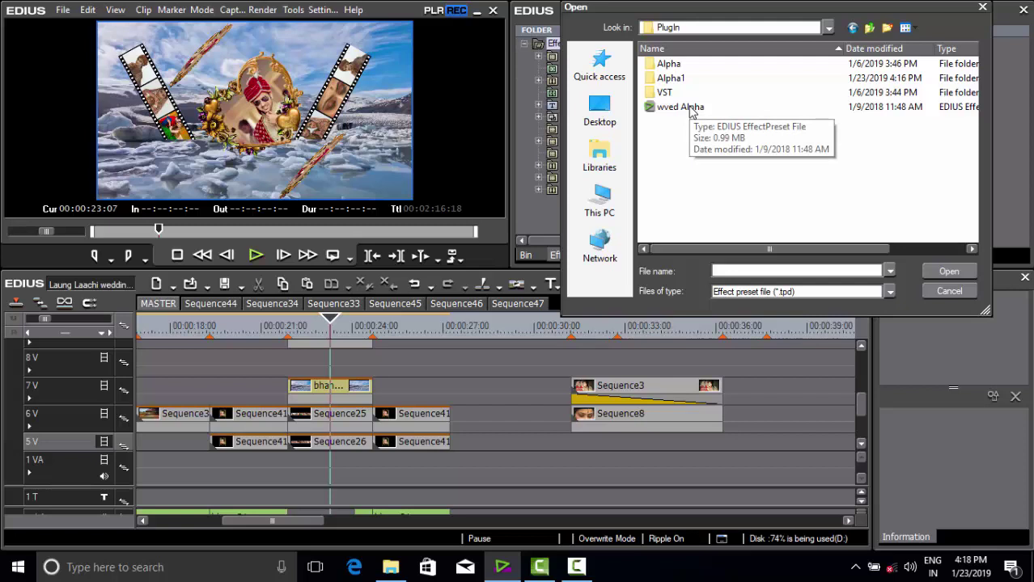
left_click(692, 110)
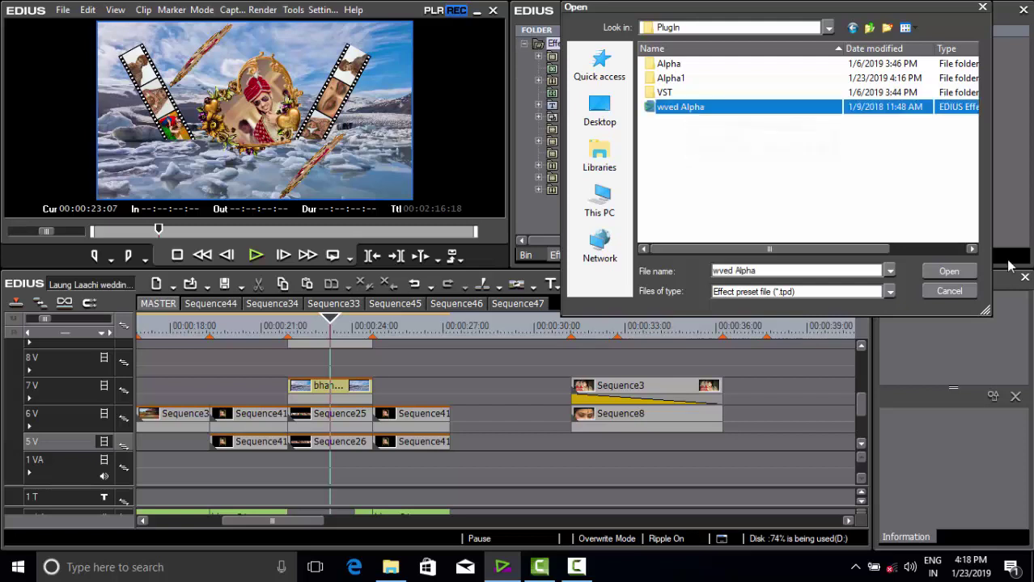
left_click(948, 271)
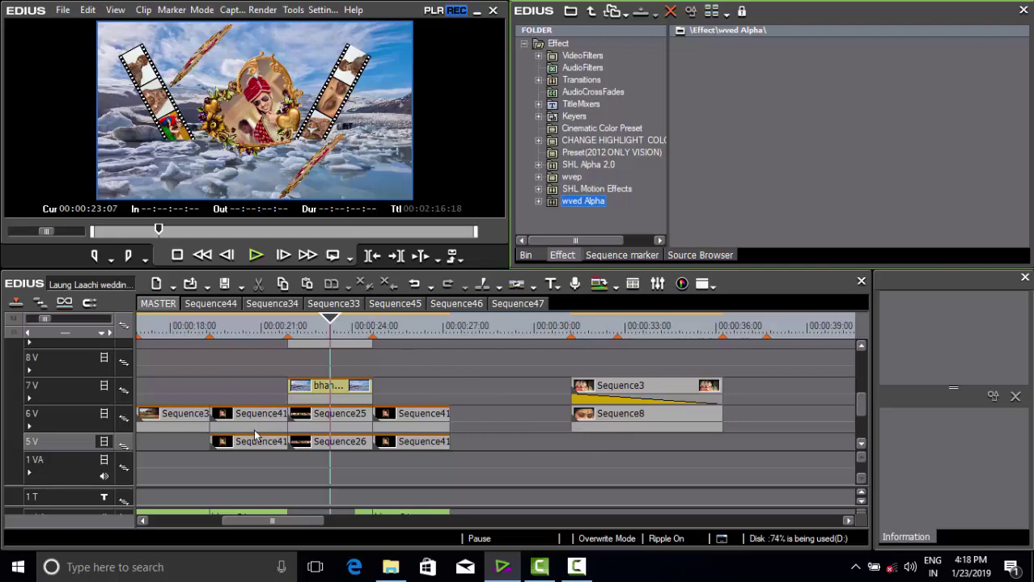
Place Sequence5 from the data bin on track 7 V at 00:00:36:24, in the empty area after Sequence3
left_click_drag(267, 521, 299, 524)
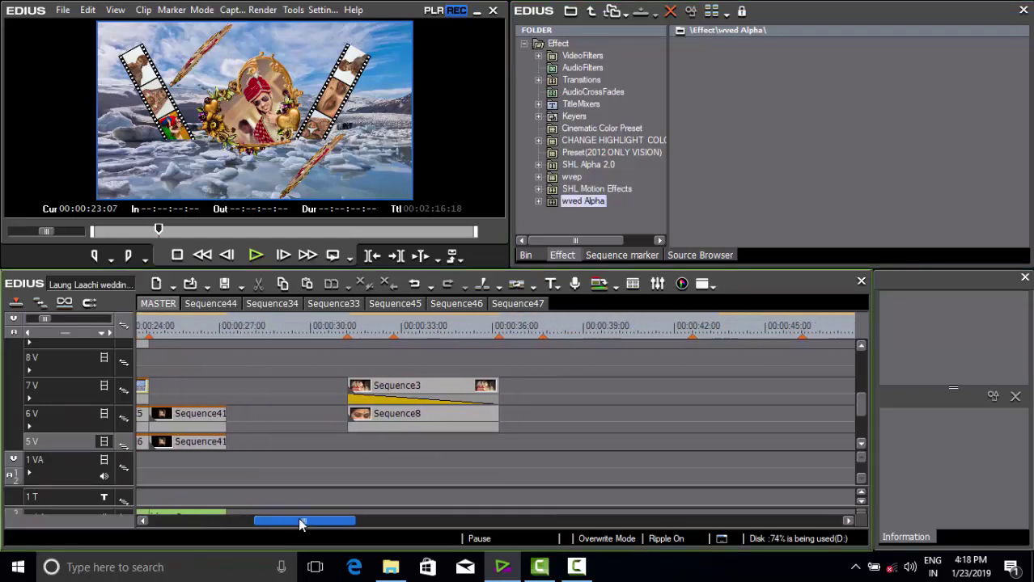
left_click(520, 325)
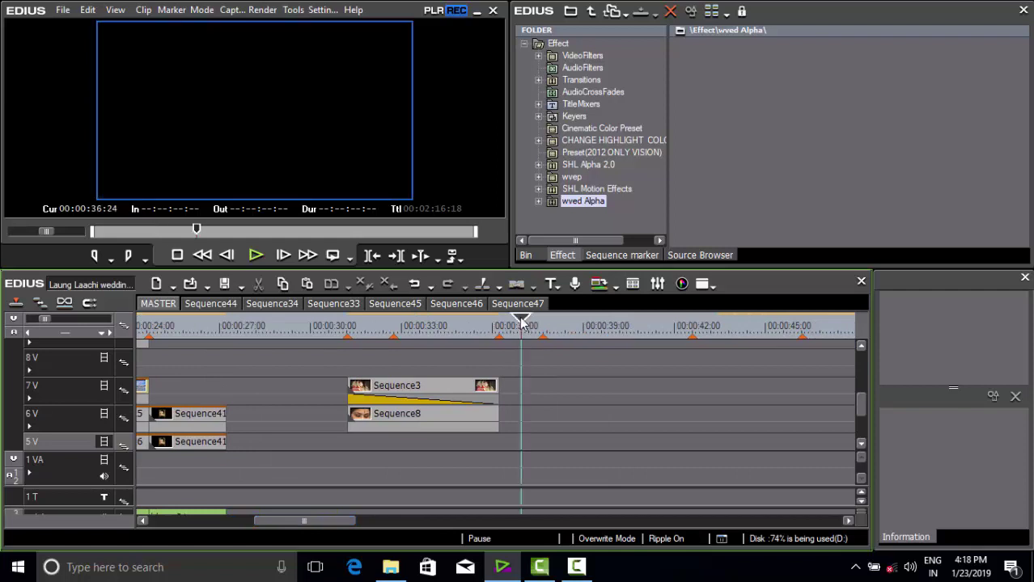
left_click(525, 256)
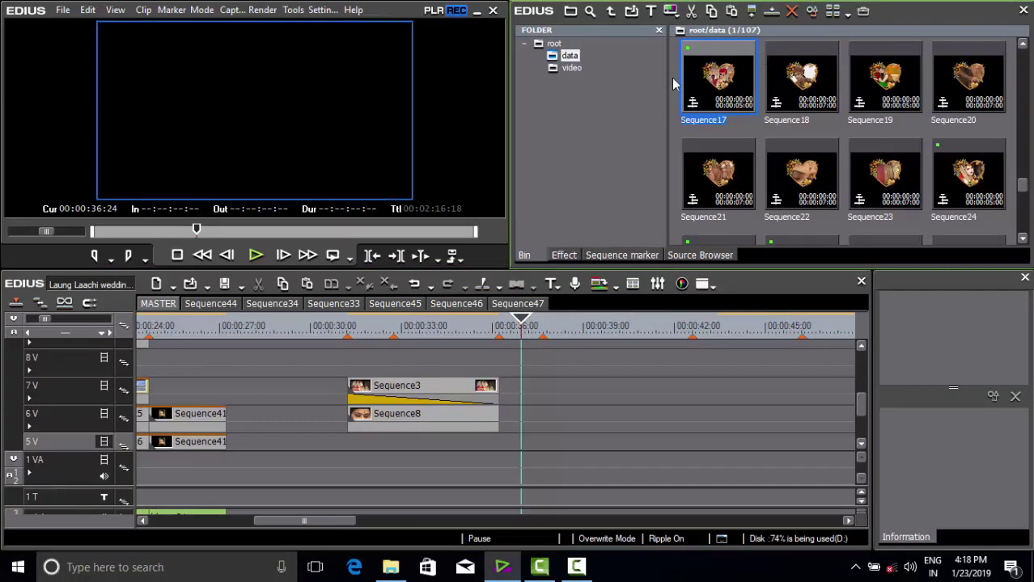
left_click_drag(1024, 190, 1024, 167)
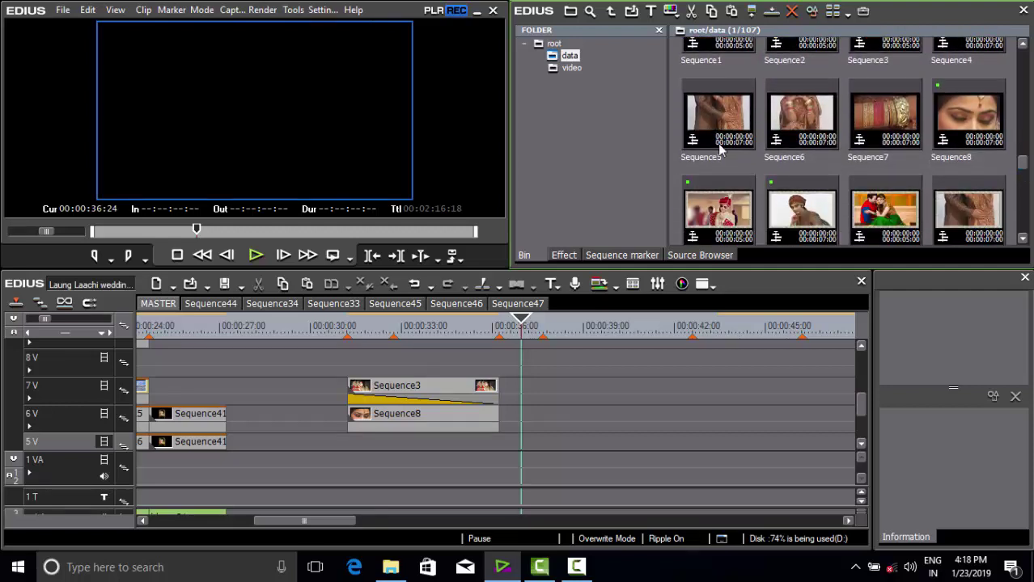
left_click_drag(719, 121, 523, 395)
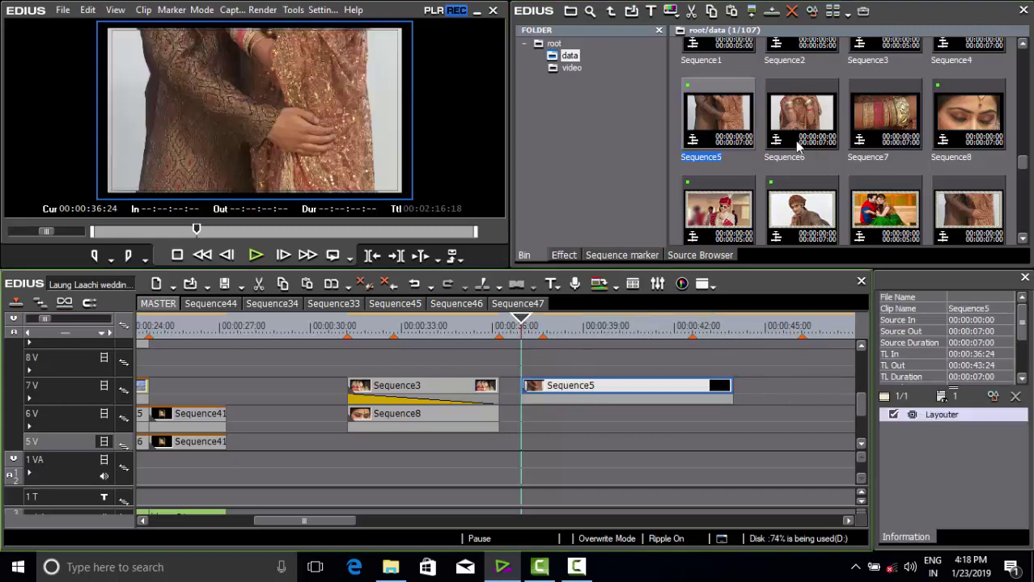
Place Sequence6 from the data bin on track 7 V directly after Sequence5, starting at 00:00:43:24
left_click_drag(796, 118, 733, 395)
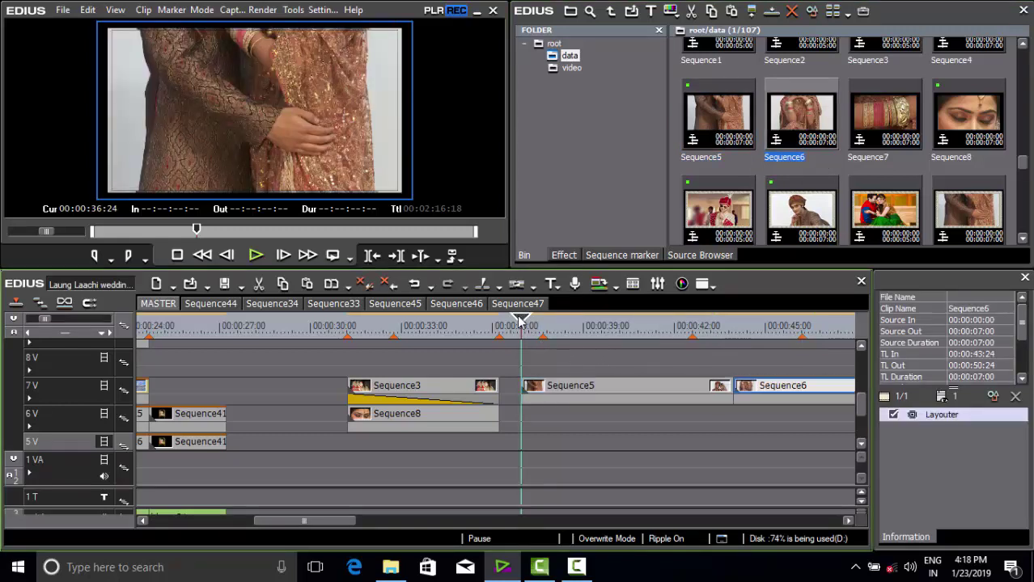
left_click_drag(522, 322, 733, 355)
left_click(718, 354)
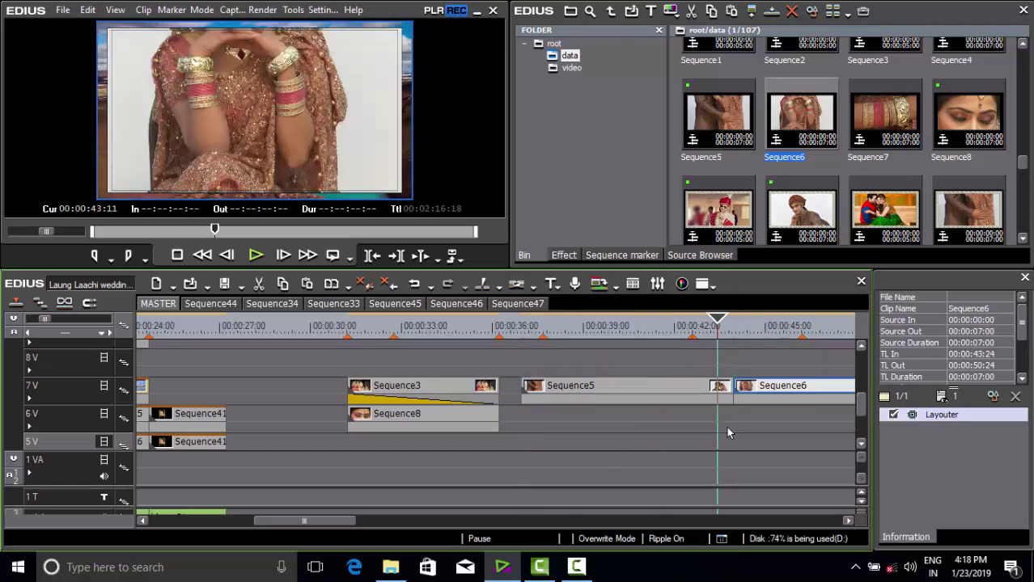
left_click(577, 569)
left_click(960, 495)
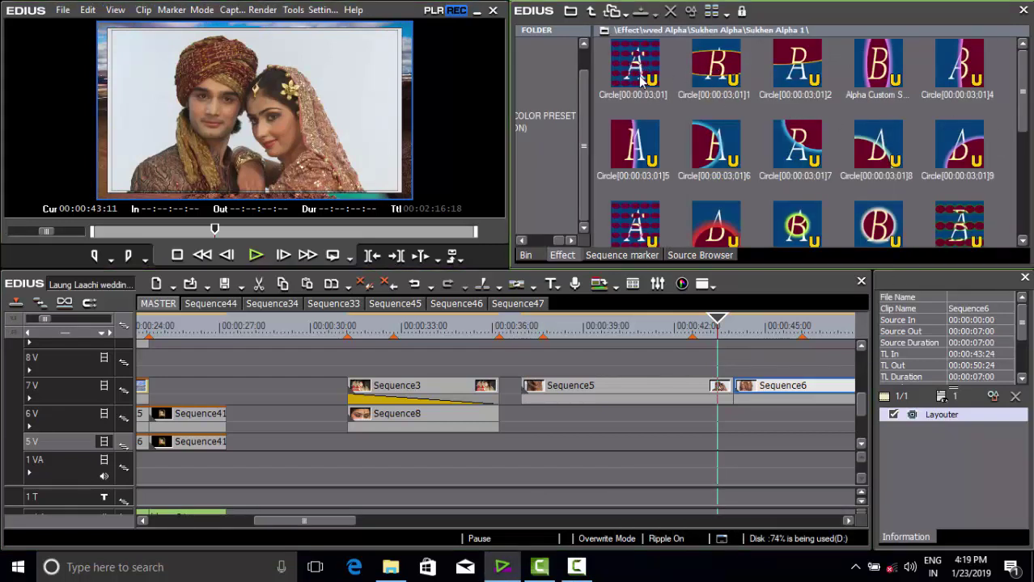
Apply the first Circle[00:00:03;01] preset from Sukhen Alpha 1 as an out transition at the end of Sequence5 on track 7 V
left_click_drag(639, 63, 717, 382)
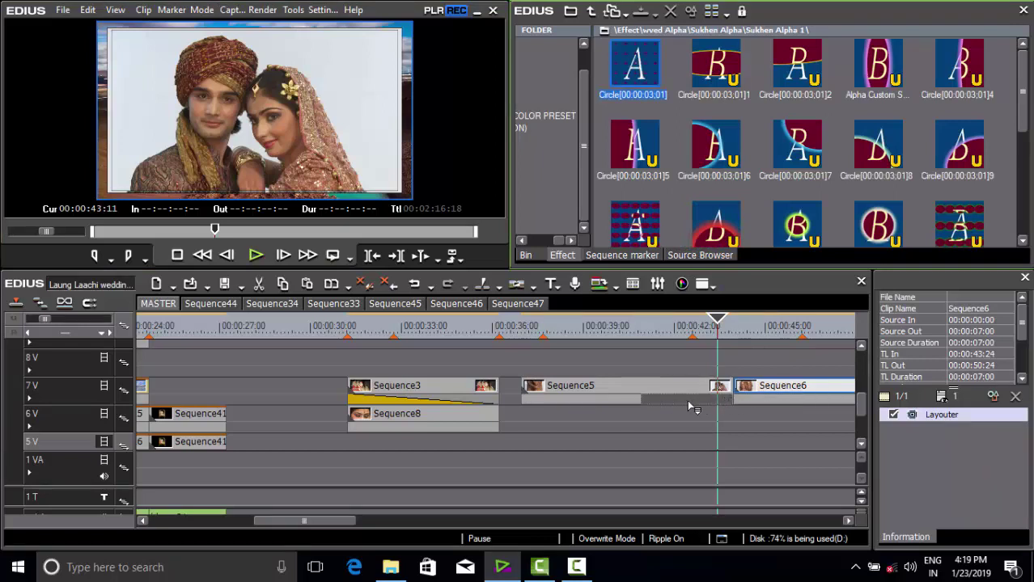
left_click(699, 399)
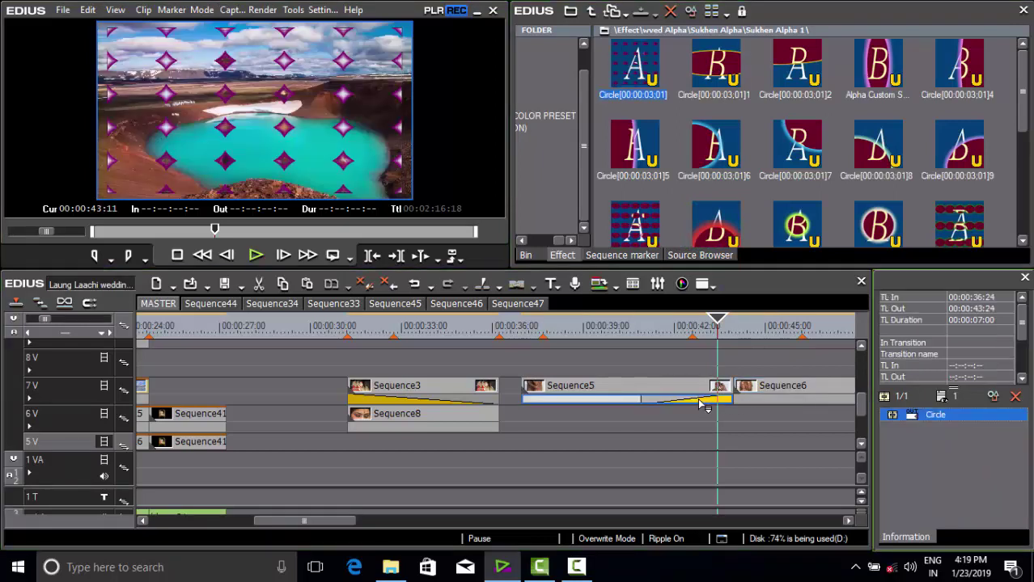
left_click_drag(716, 322, 682, 335)
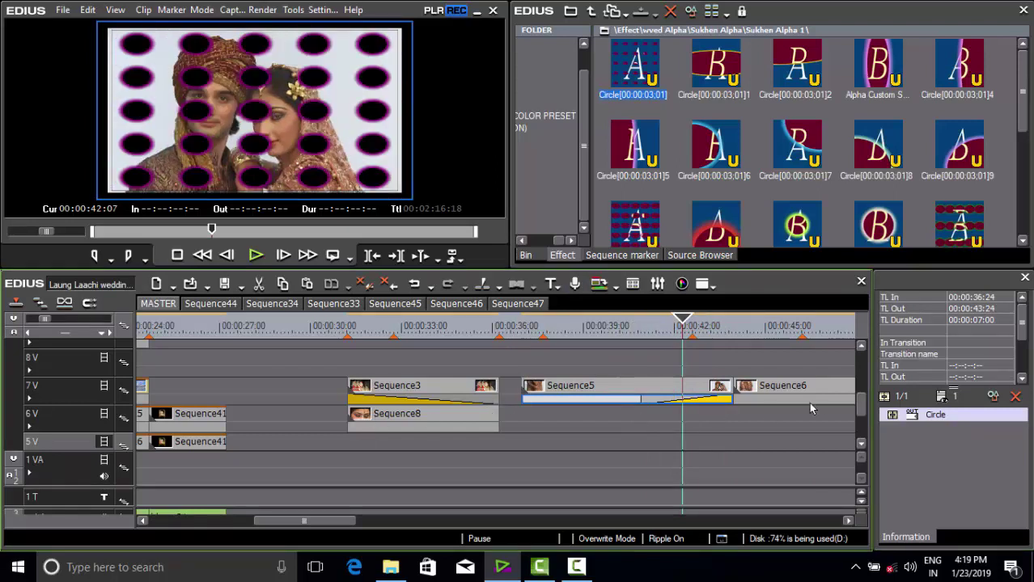
Move Sequence6 to track 6 V directly beneath Sequence5, starting at 00:00:36:24, and play the transition between them
left_click_drag(813, 394, 610, 431)
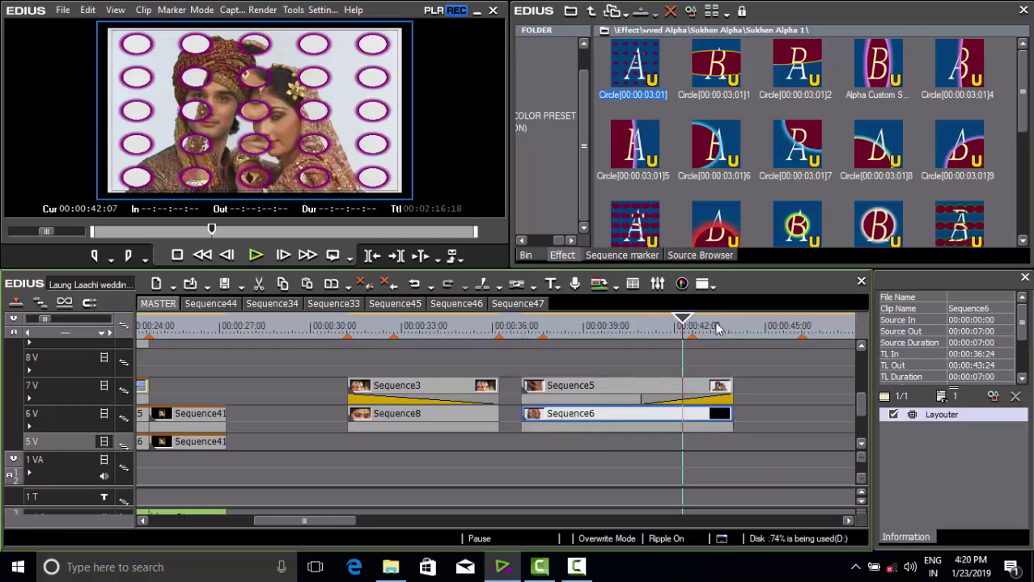
scroll(715, 328, "up", 8)
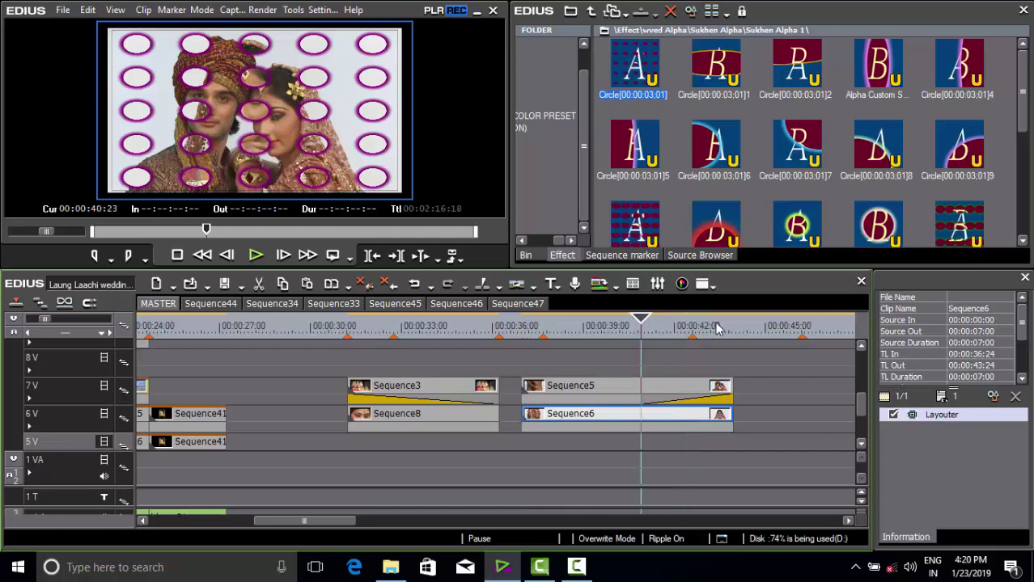
key("l")
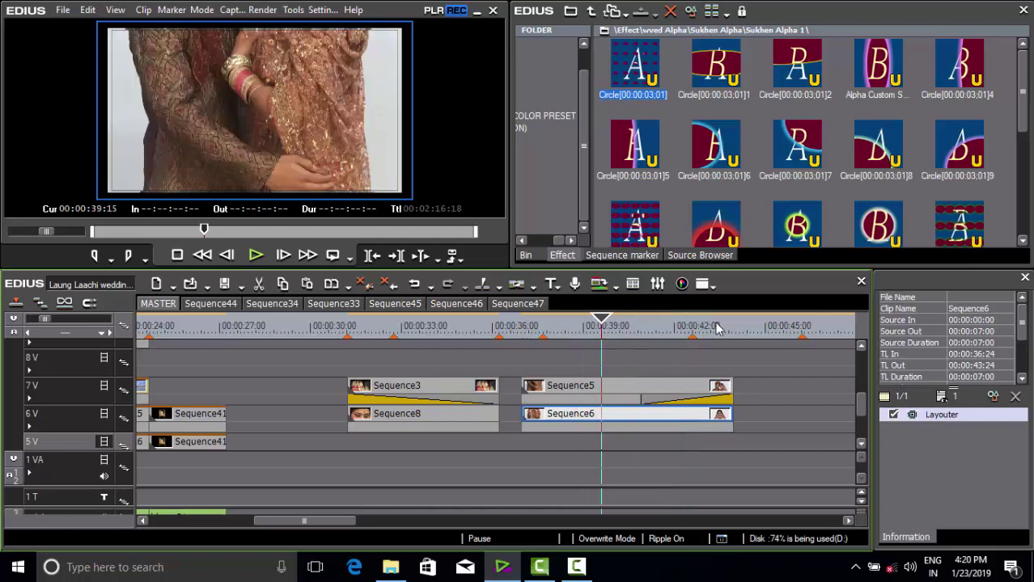
left_click(715, 328)
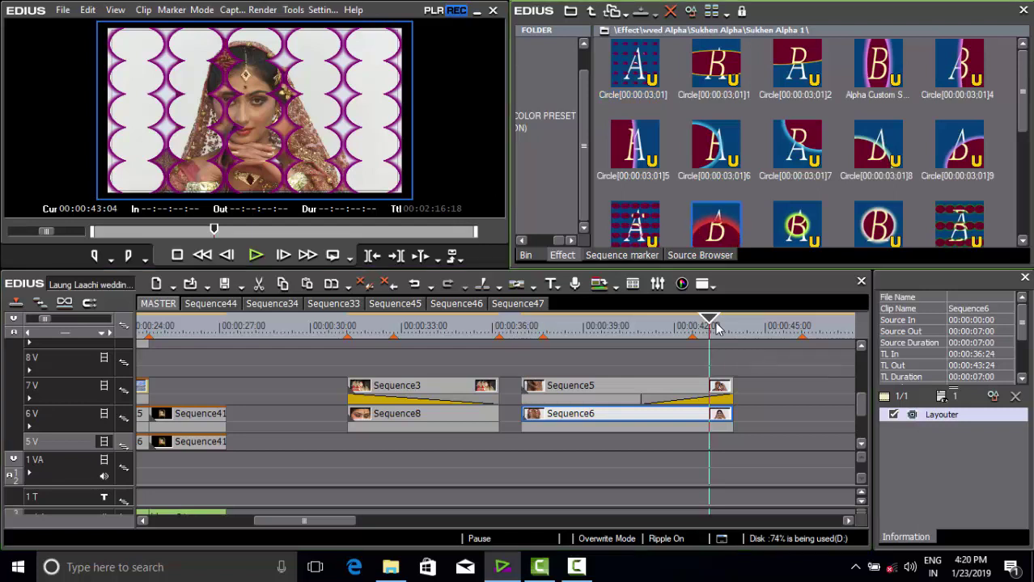
Replace the transition at the end of Sequence5 with the Circle[00:00:03;01]11 preset
left_click(715, 225)
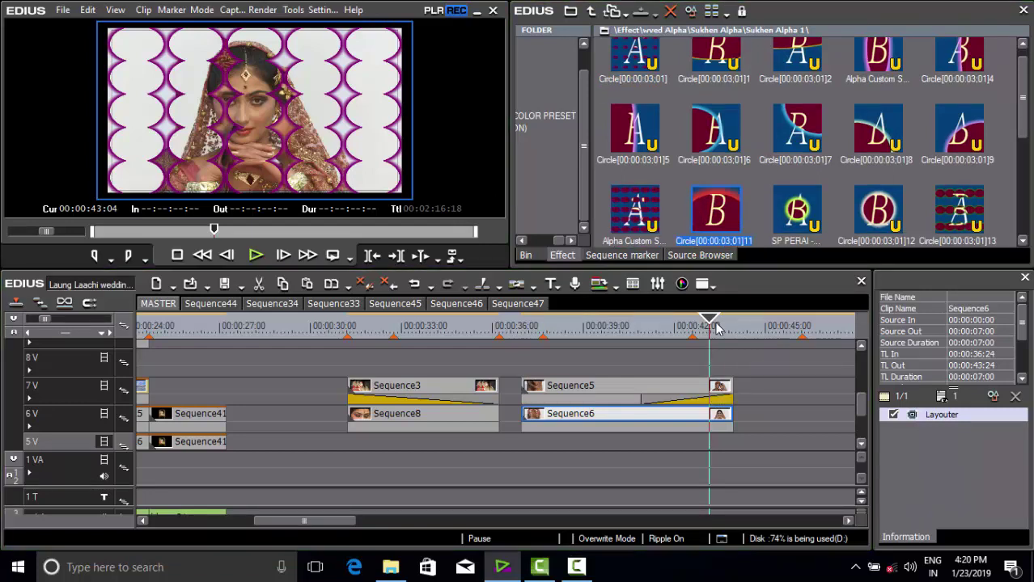
key("Return")
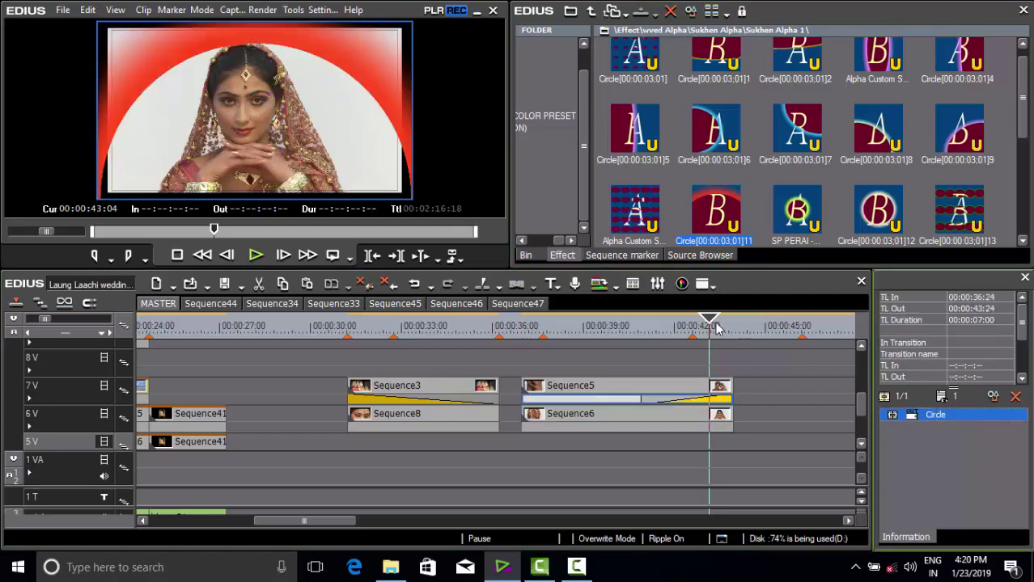
Examine the new circle transition between Sequence5 and Sequence6 by moving forwards and backwards through its frames
mouse_move(711, 326)
left_mouse_down()
mouse_move(616, 326)
mouse_move(667, 326)
left_mouse_up()
key("Right")
key("Right")
key("Right")
key("Right")
key("Right")
key("Right")
key("Right")
key("Right")
key("Right")
key("Right")
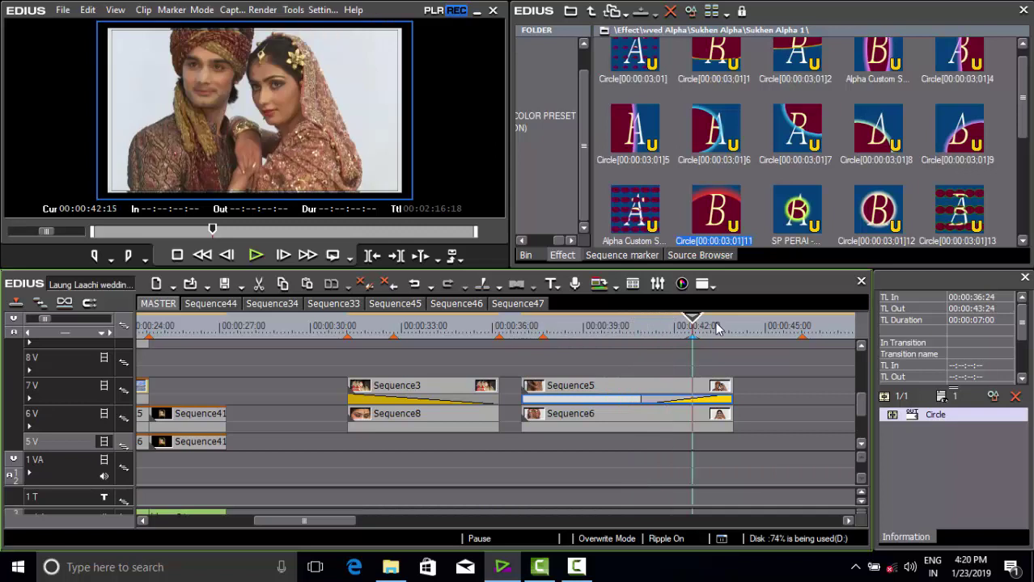
key("Left")
key("Left")
key("Left")
key("Left")
key("Left")
key("Left")
key("Left")
key("Left")
key("Left")
key("Left")
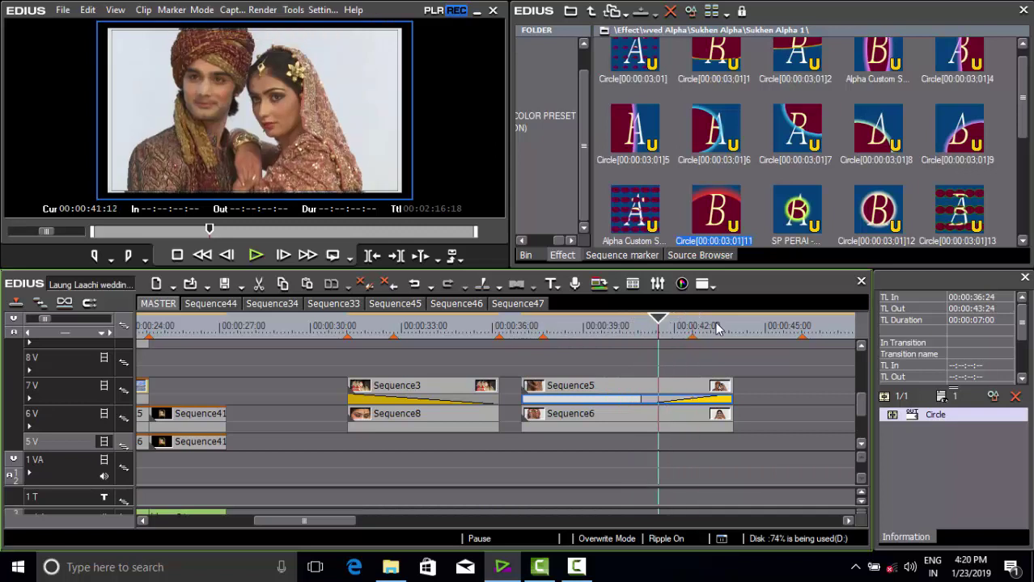
key("Right")
key("Right")
key("Right")
key("Right")
key("Right")
key("Right")
key("Right")
key("Right")
key("Right")
key("Right")
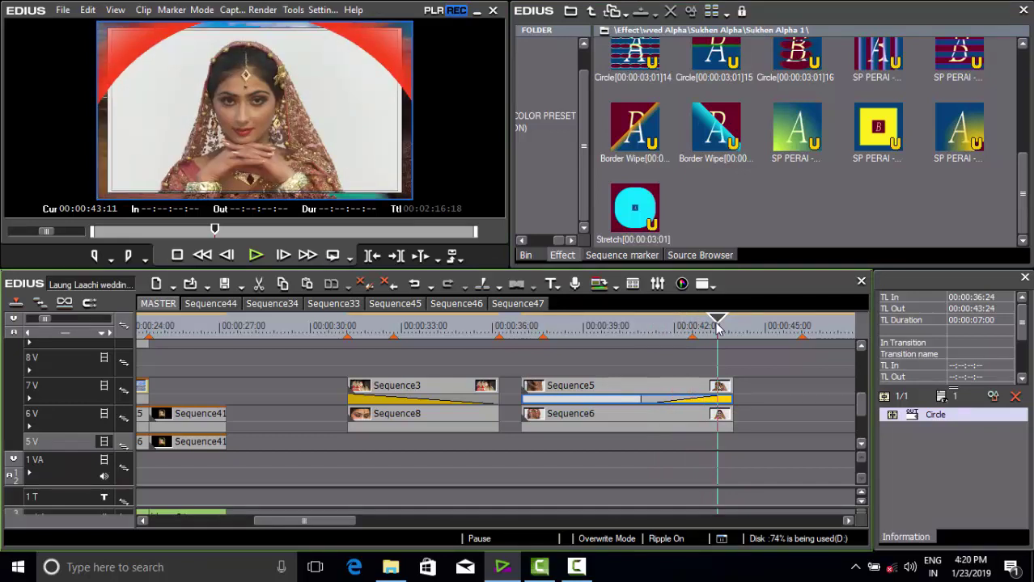
Replace Sequence5's out transition with the Stretch[00:00:03;01] preset and play it through on the timeline
mouse_move(635, 208)
left_mouse_down()
mouse_move(717, 327)
mouse_move(686, 398)
left_mouse_up()
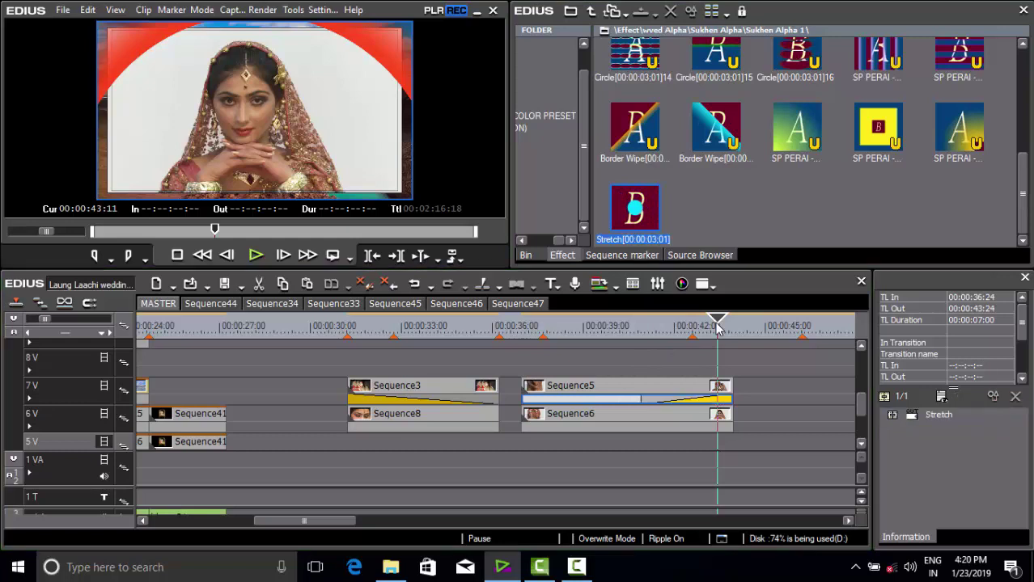
left_click_drag(717, 328, 583, 328)
key("l")
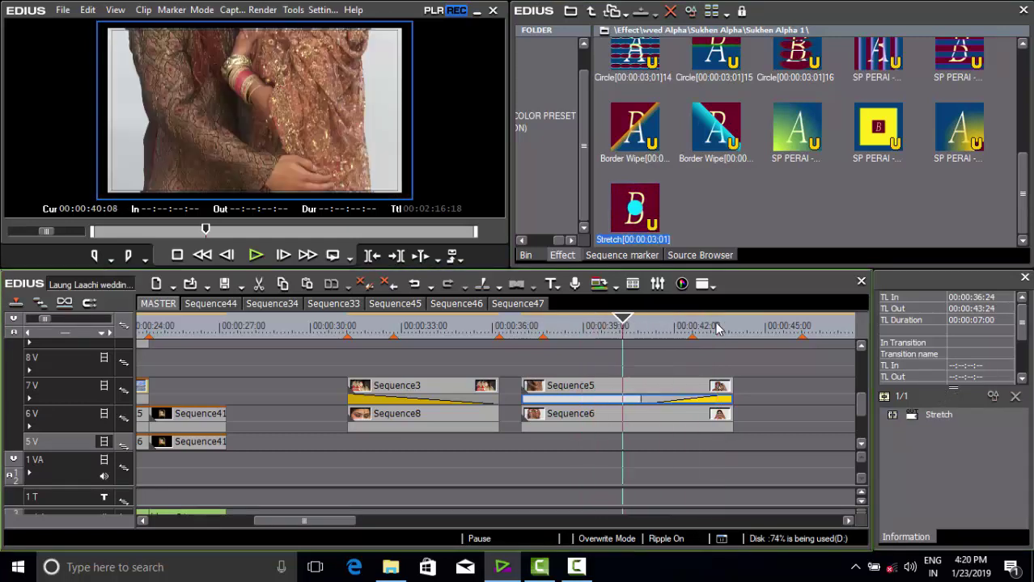
left_click(716, 327)
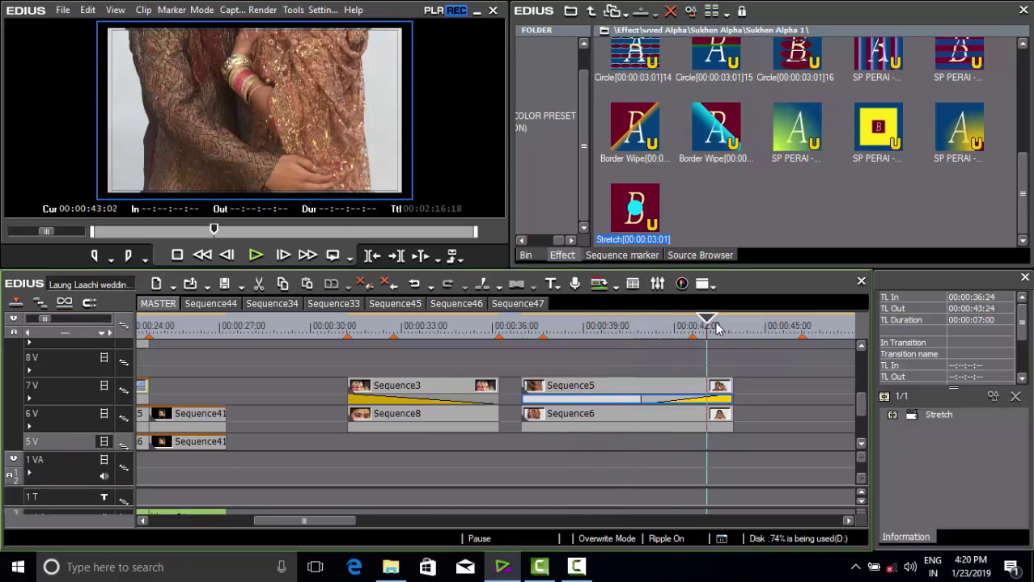
left_click(716, 328)
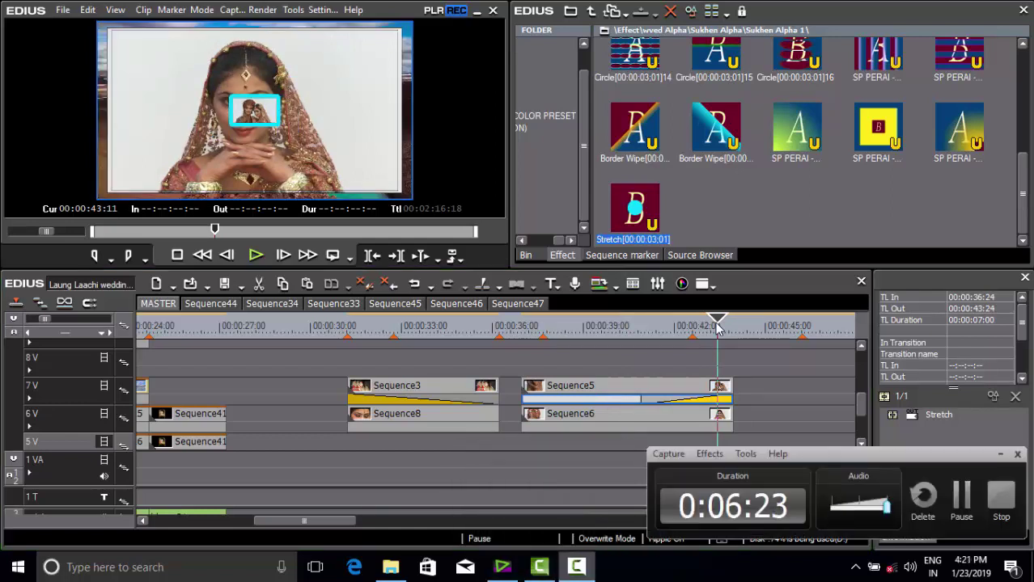
left_click(961, 500)
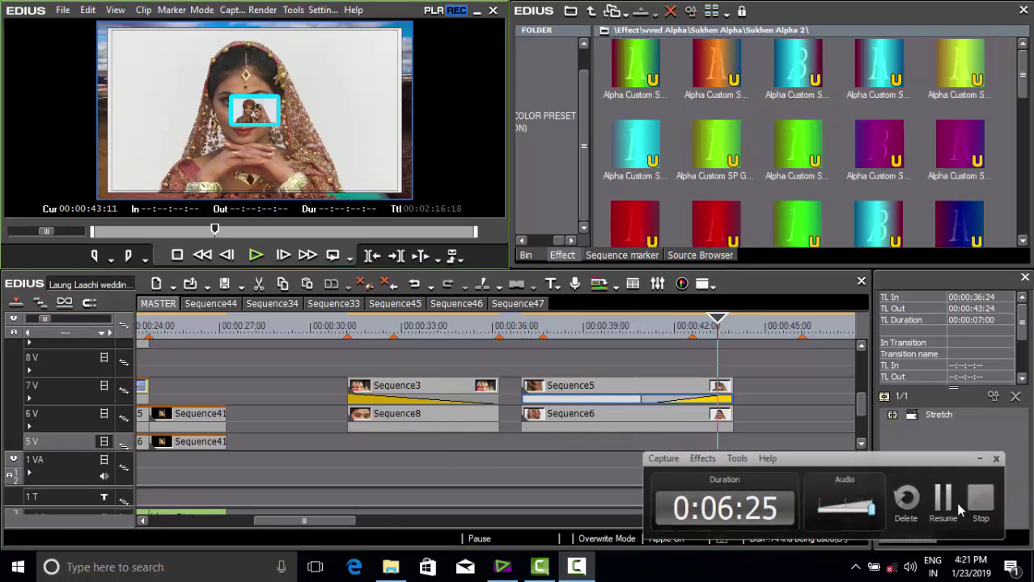
left_click(955, 502)
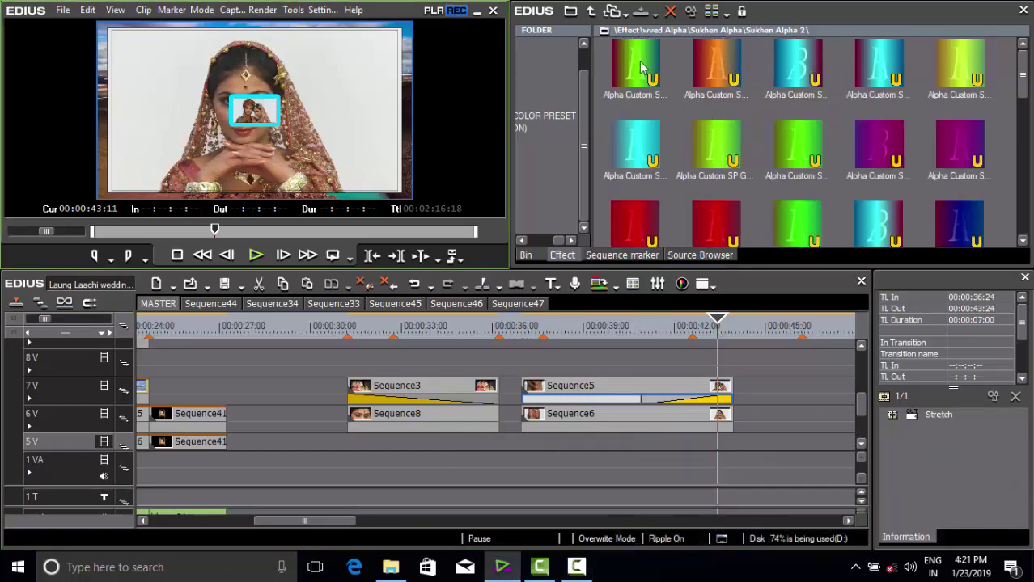
Replace Sequence5's out transition with the first Alpha Custom preset from Sukhen Alpha 2 and preview it along the timeline
left_click_drag(640, 68, 700, 404)
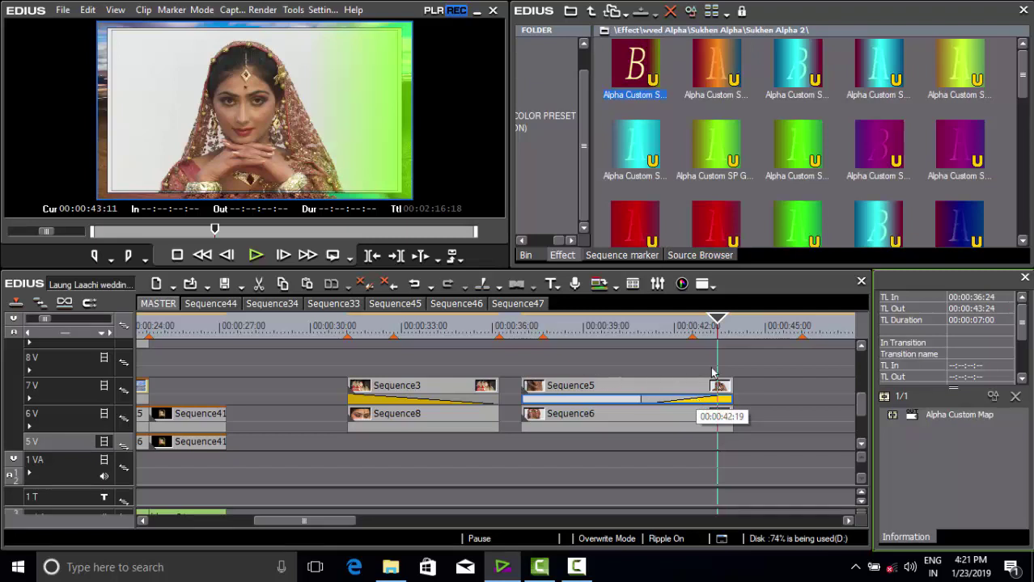
left_click(701, 330)
left_click_drag(700, 330, 670, 330)
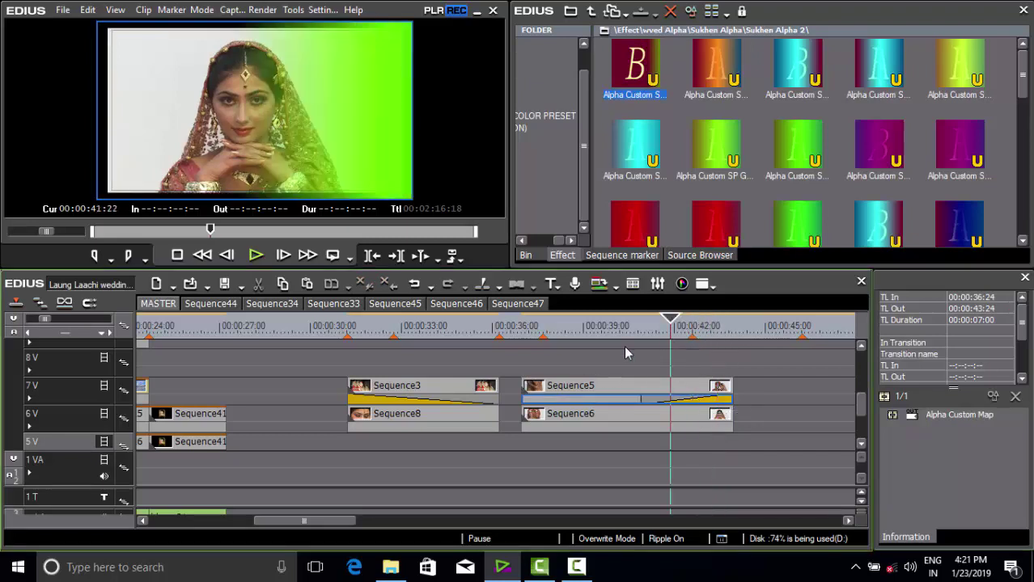
scroll(624, 352, "up", 5)
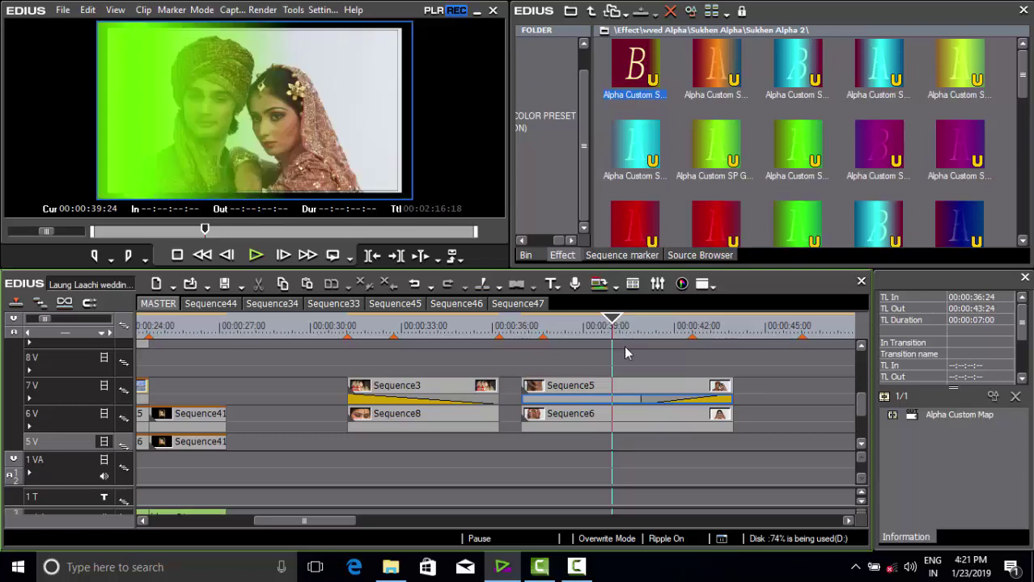
scroll(624, 345, "down", 3)
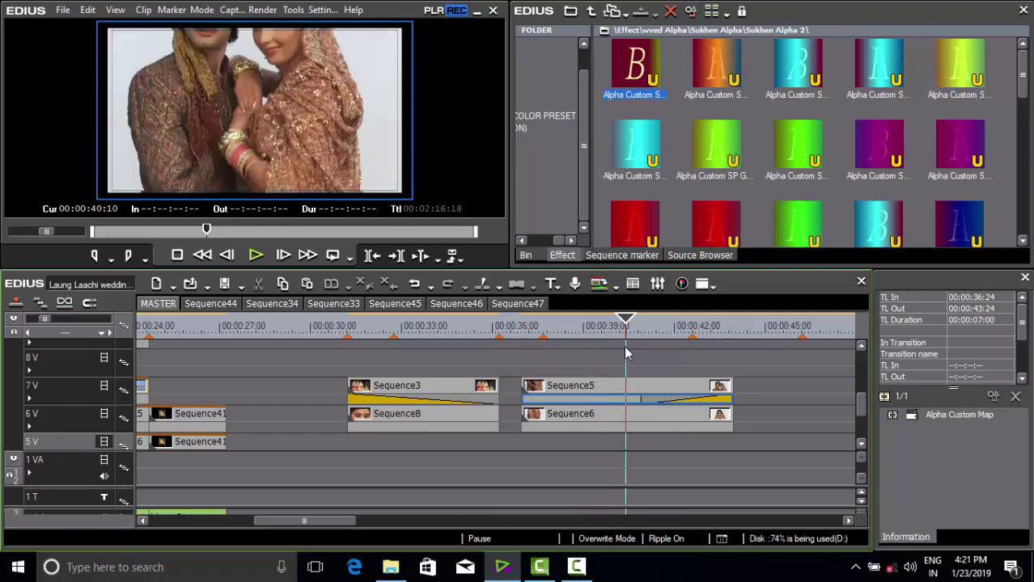
scroll(624, 345, "down", 3)
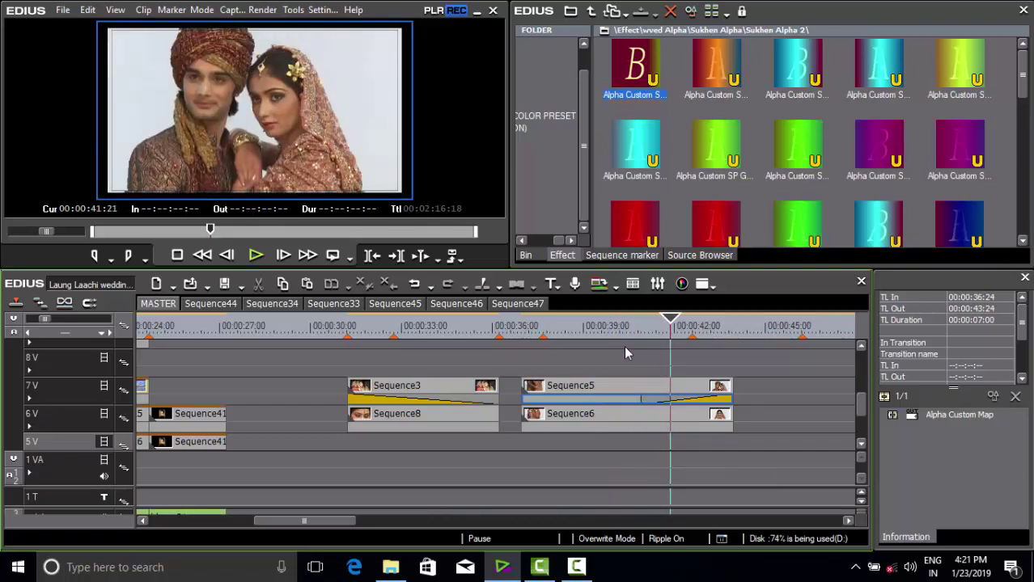
scroll(623, 345, "down", 2)
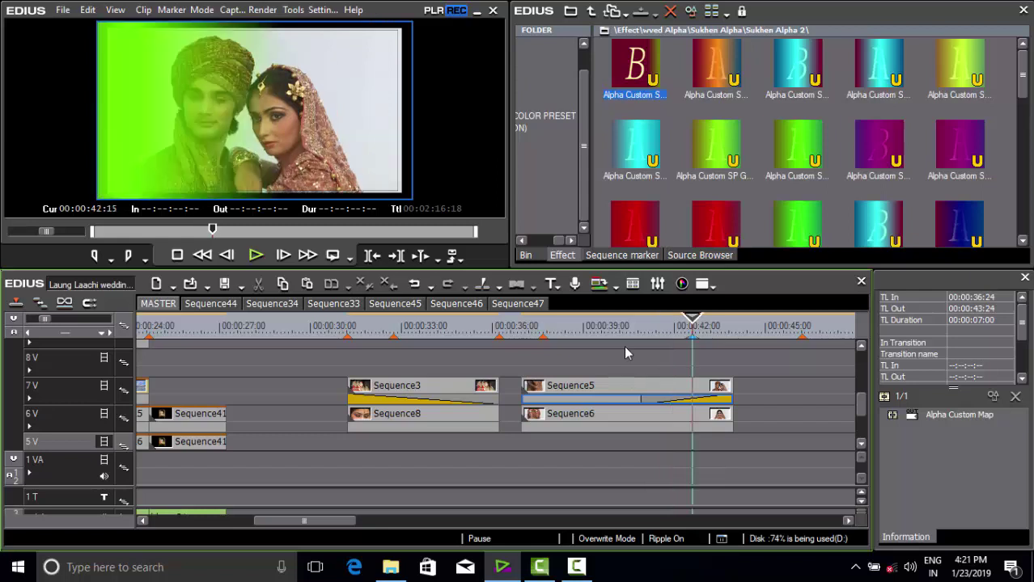
scroll(624, 345, "down", 1)
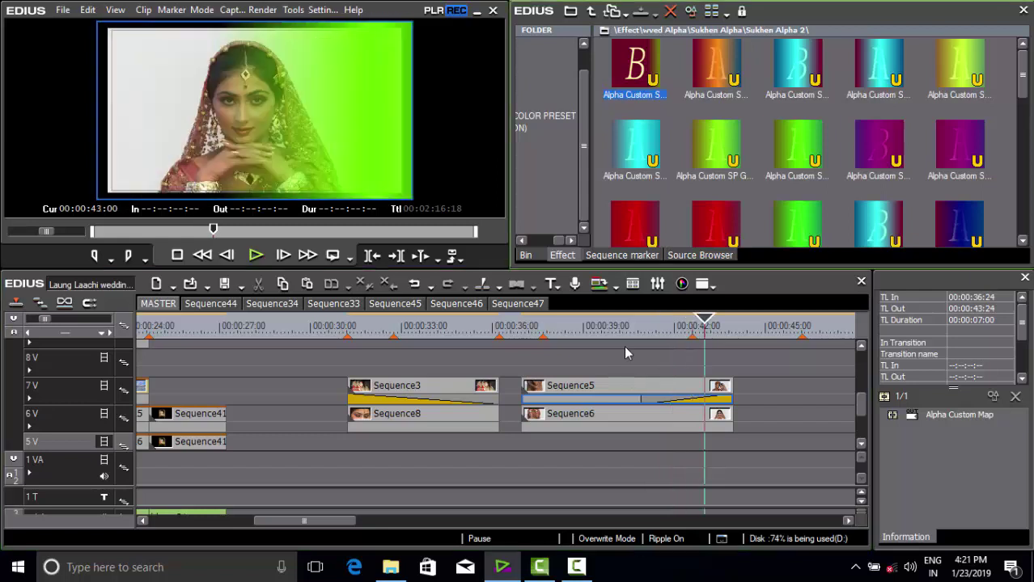
Look through the remaining Alpha Custom presets in the Sukhen Alpha 2 folder
left_click_drag(1022, 74, 1021, 152)
scroll(624, 353, "down", 4)
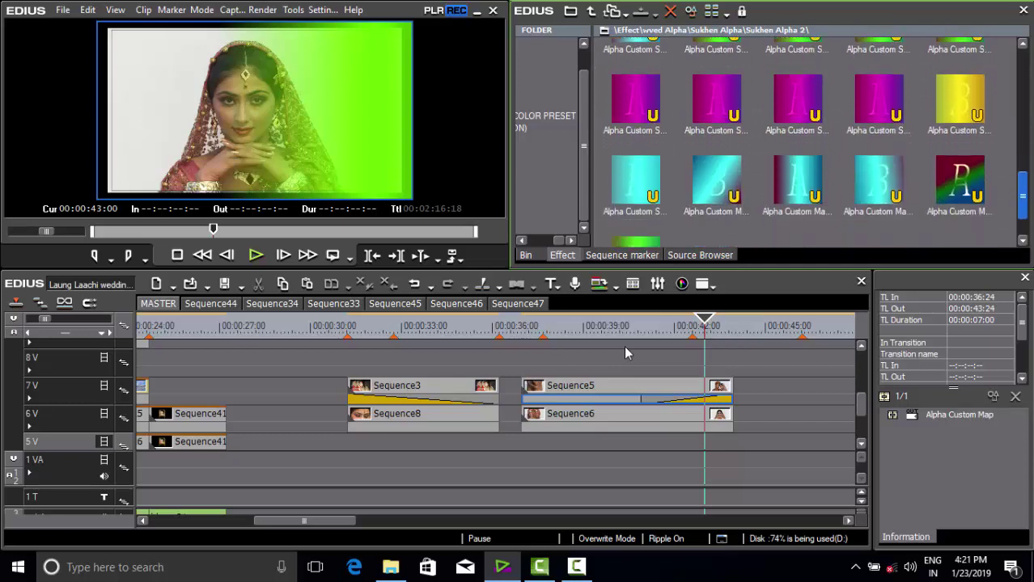
scroll(624, 347, "up", 3)
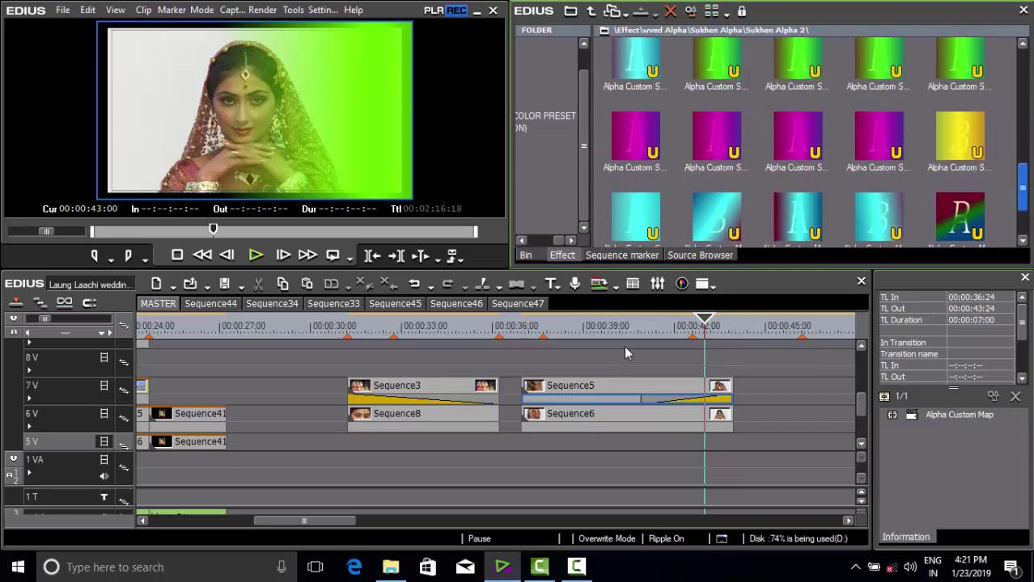
scroll(625, 348, "down", 3)
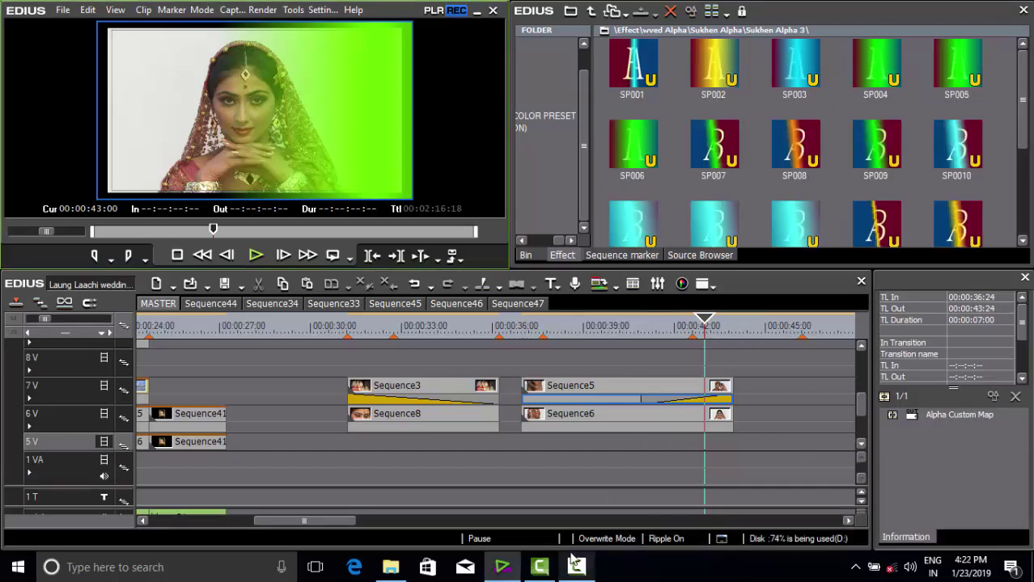
Look through the presets in the Sukhen Alpha 3 folder and select SP0018 to see its preview
mouse_move(577, 572)
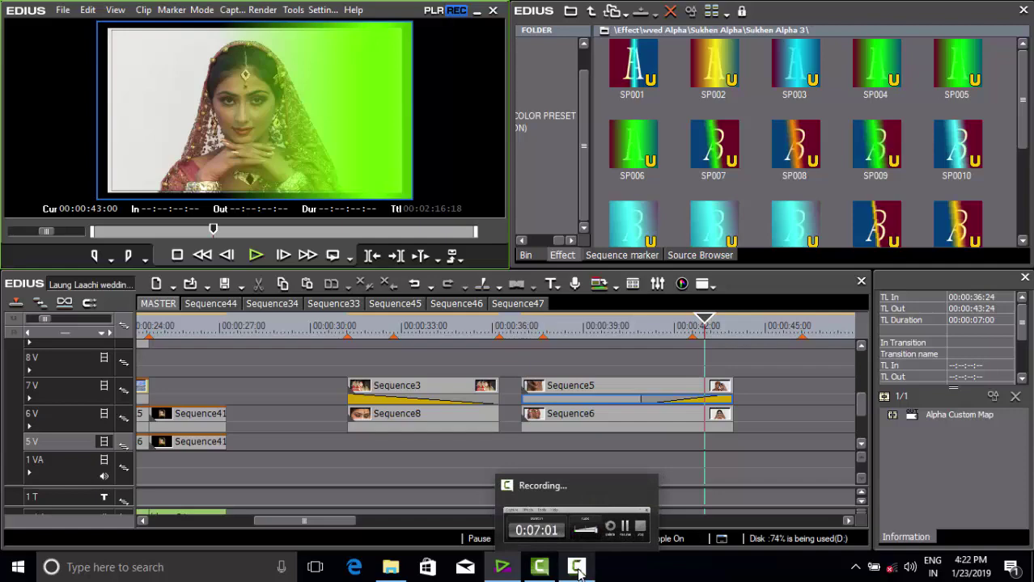
mouse_move(629, 530)
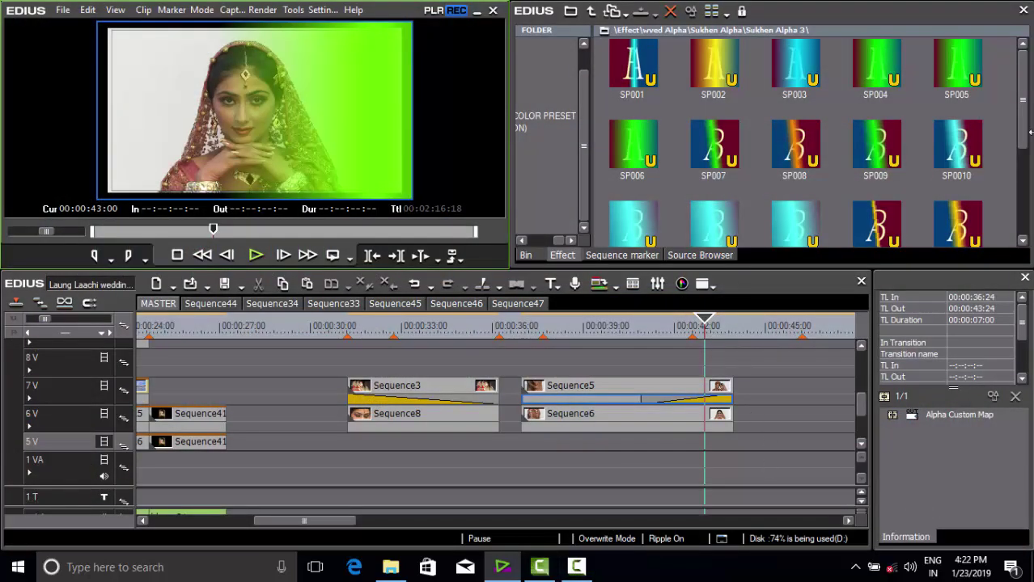
left_click_drag(1019, 132, 1029, 241)
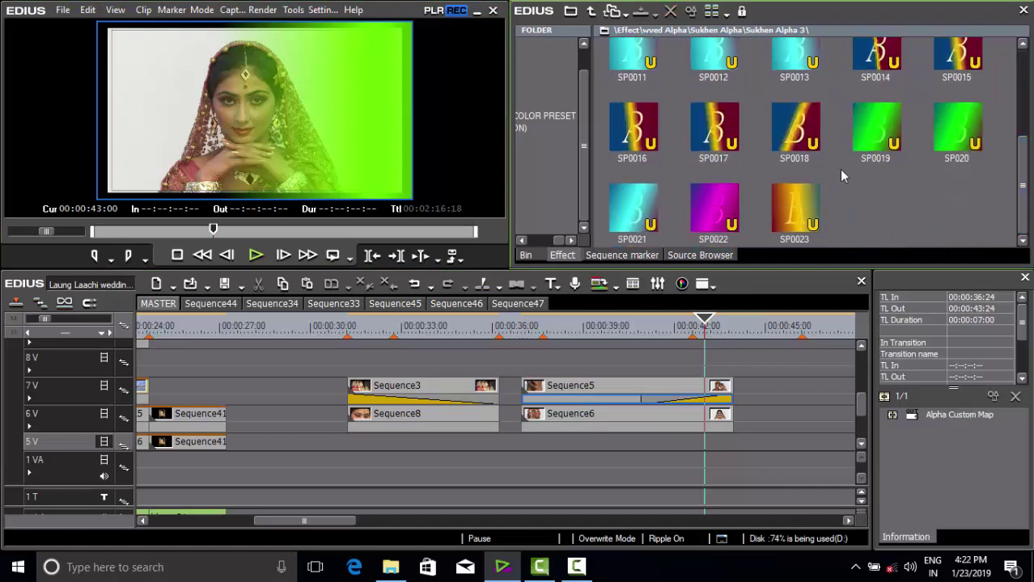
left_click(795, 123)
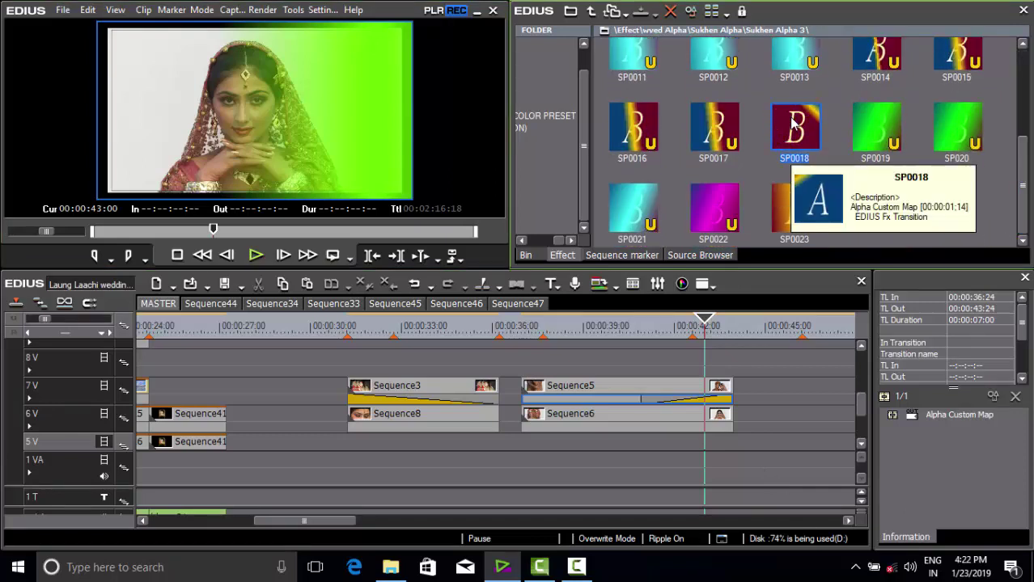
Preview further transition presets in the Sukhen Alpha 3 folder, from SP0019 to SP0023 and among SP001 to SP004
left_click(878, 129)
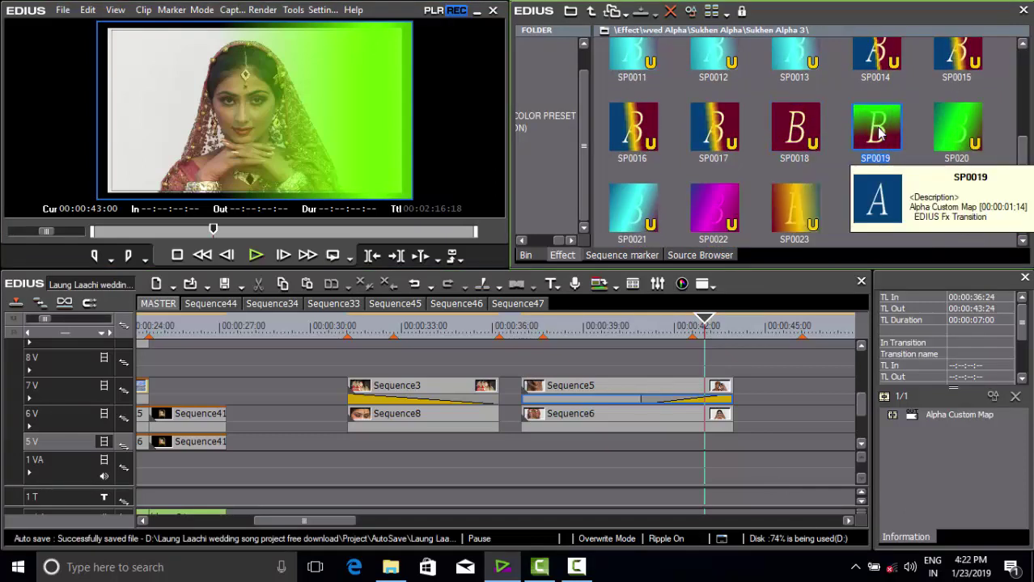
left_click(957, 133)
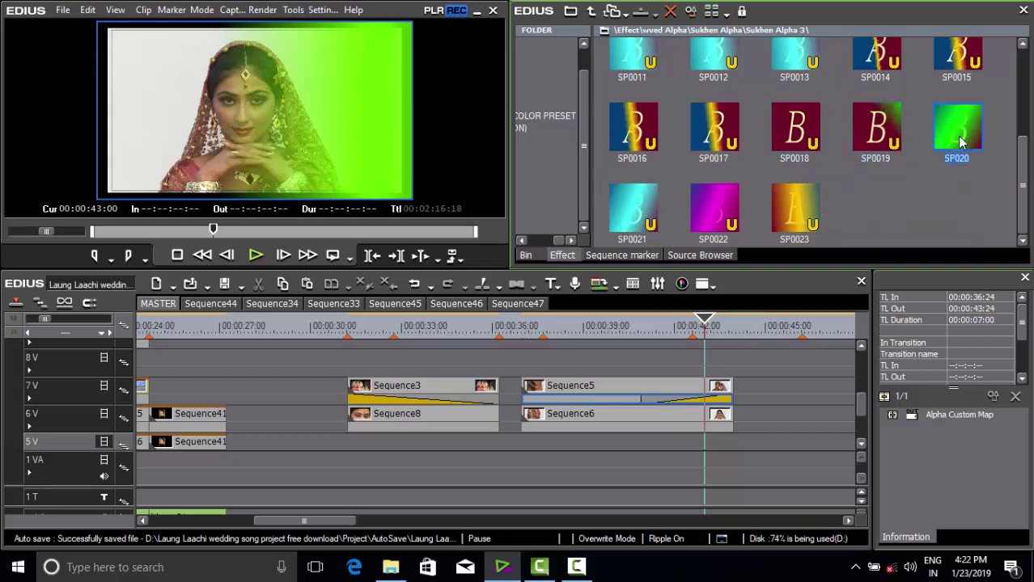
left_click(791, 217)
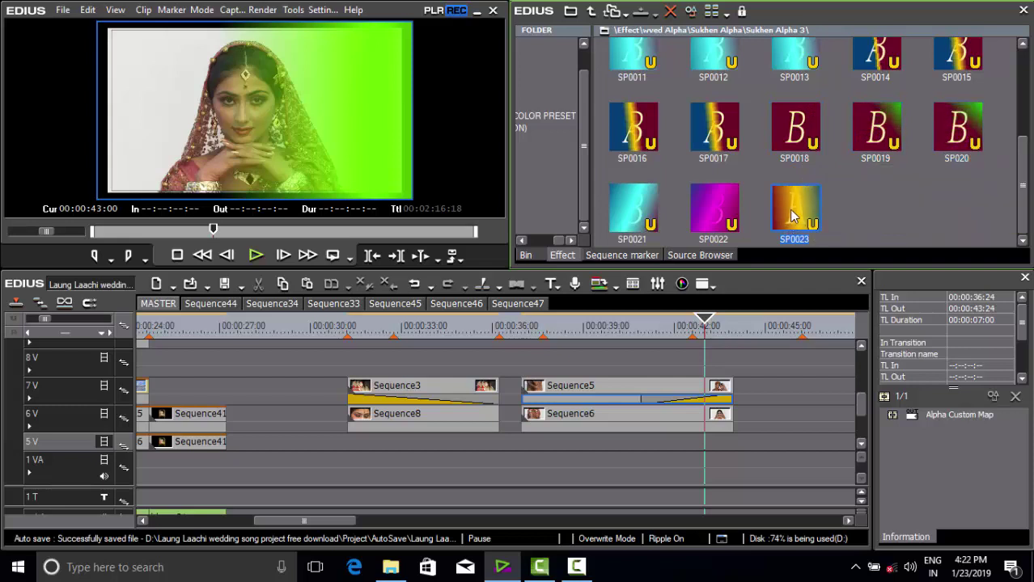
left_click(704, 217)
left_click(635, 212)
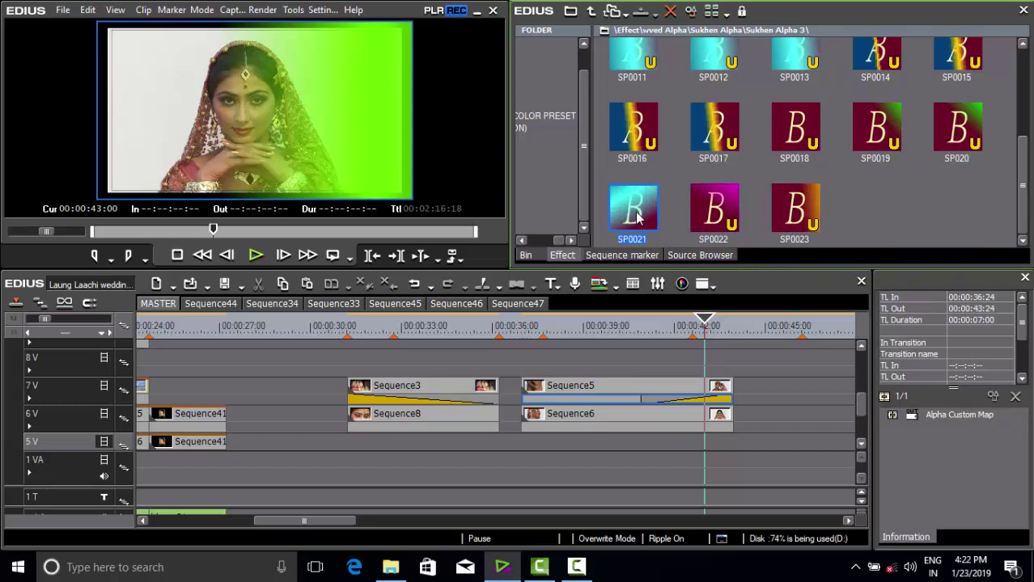
left_click_drag(1024, 167, 1018, 54)
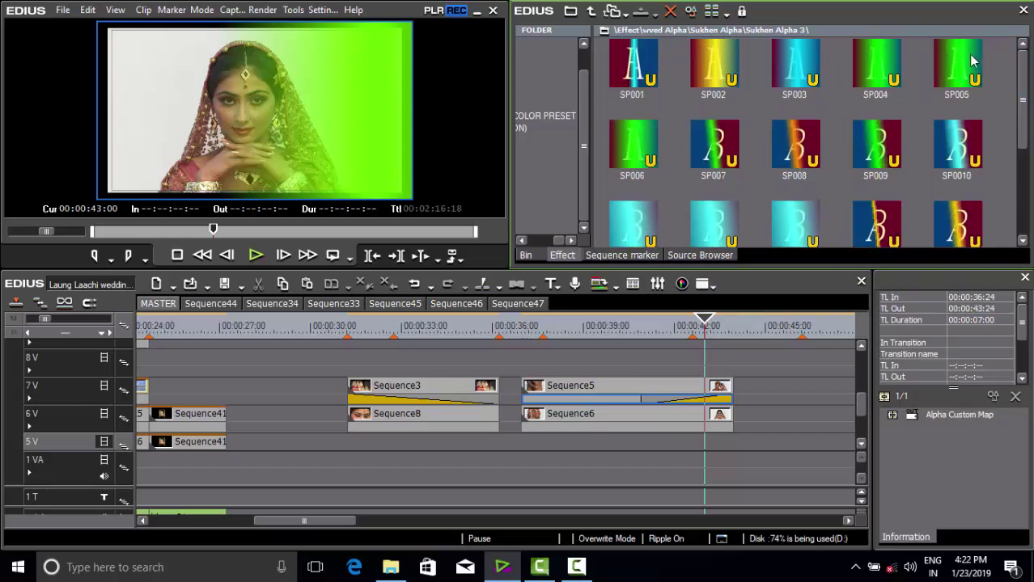
left_click(874, 73)
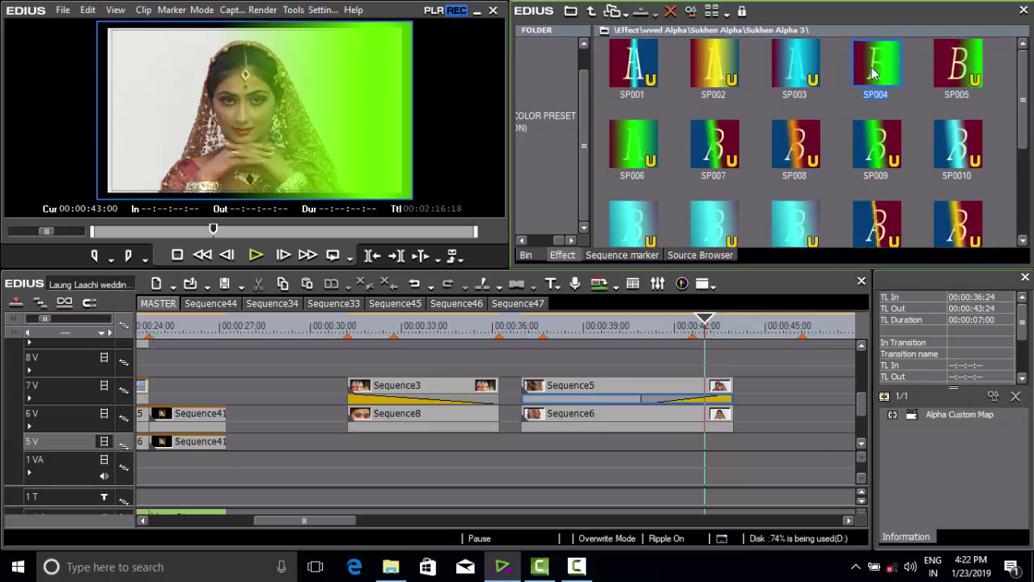
left_click(708, 73)
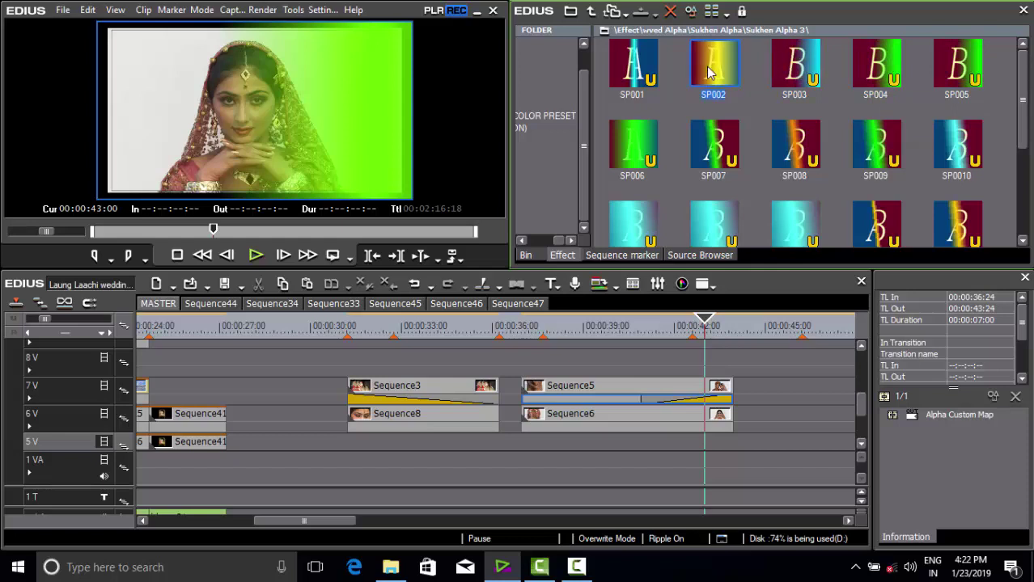
left_click(639, 66)
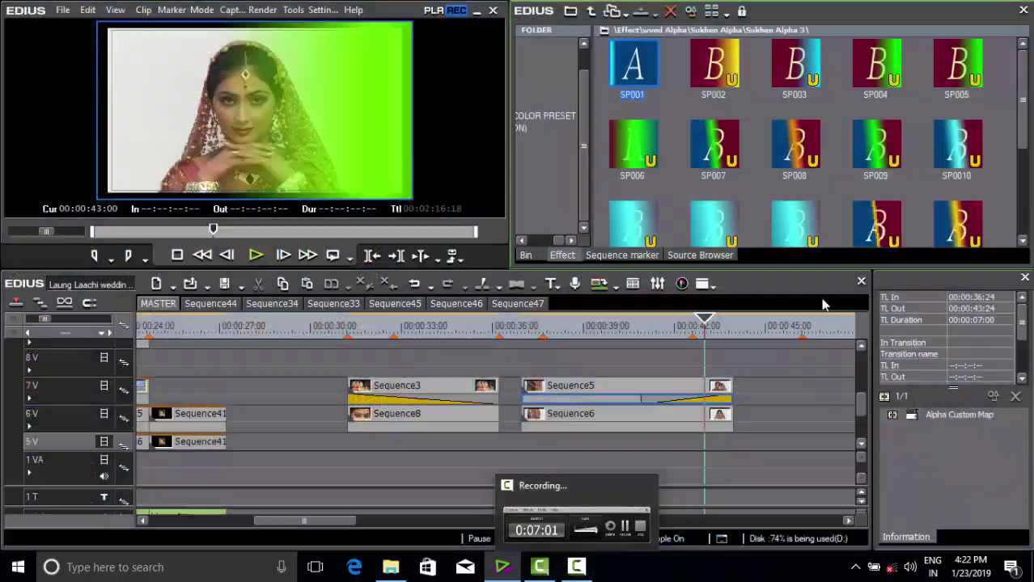
Scrub the master timeline back through the Sequence3 transition to 00:00:28:02
left_click_drag(708, 325, 297, 418)
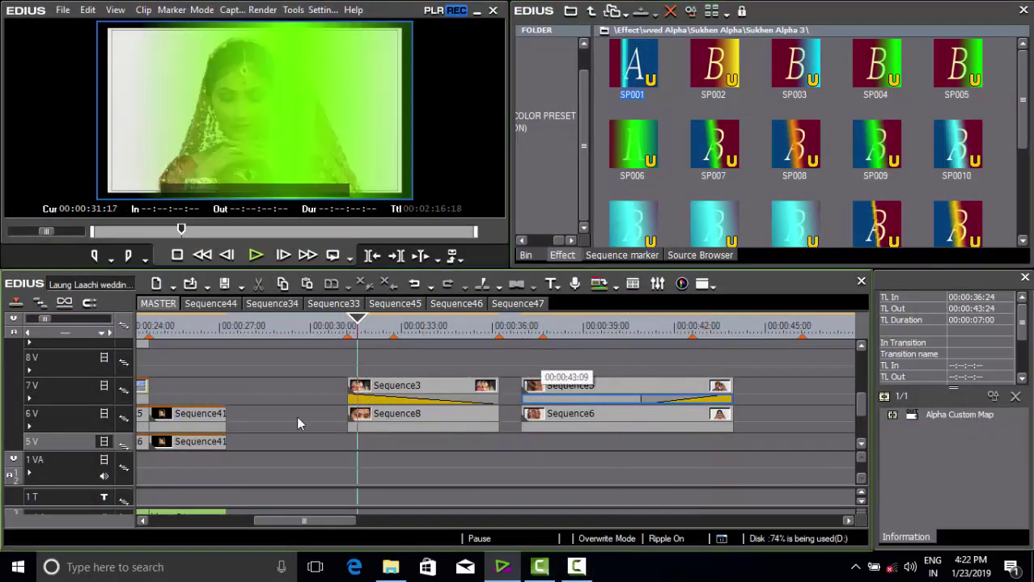
key("Left")
key("Left")
key("Left")
key("Left")
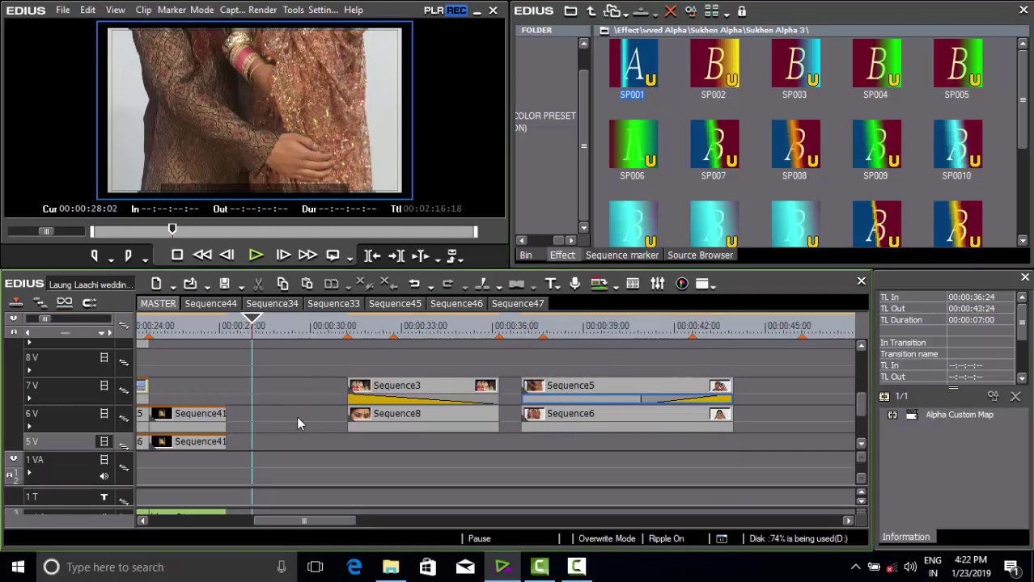
Find Sequence29 in the bin's data folder and open it on the timeline
key("b")
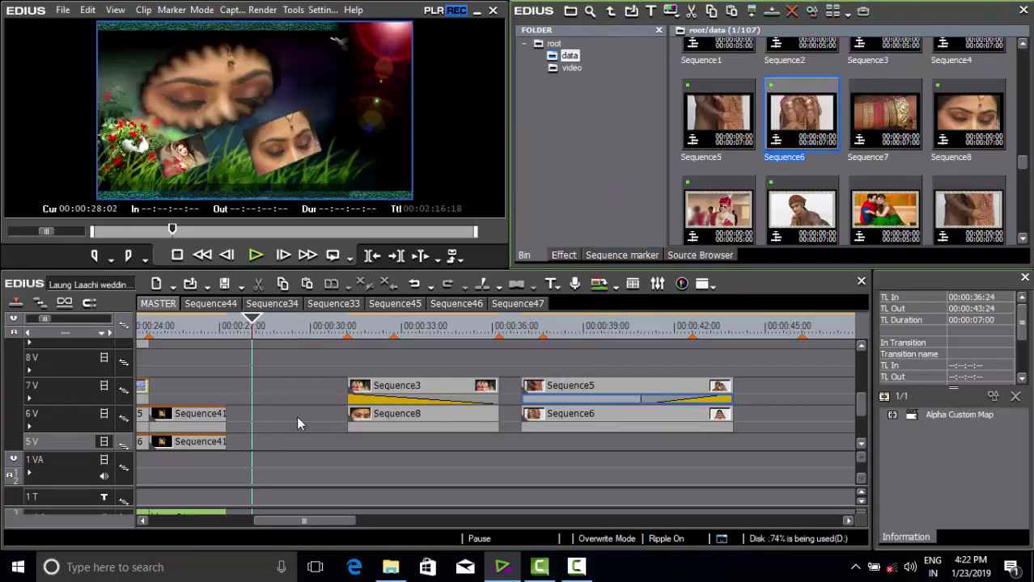
scroll(298, 418, "down", 8)
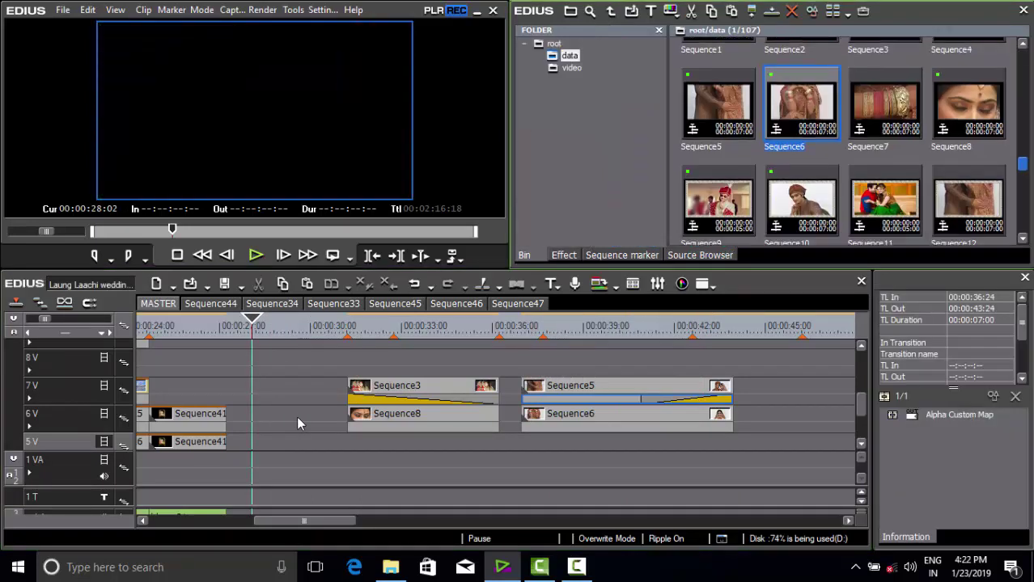
scroll(297, 418, "down", 10)
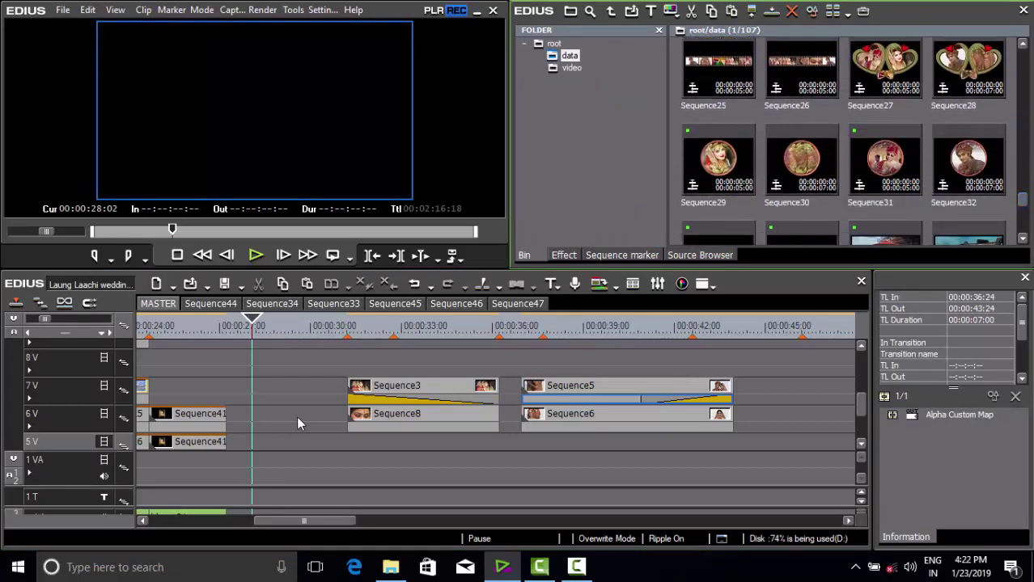
key("Return")
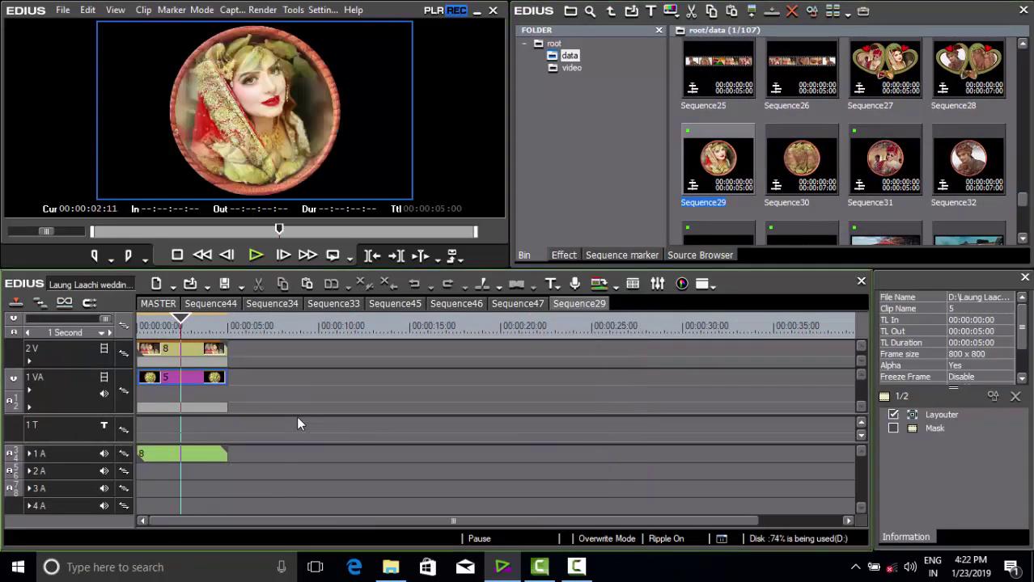
Scrub Sequence29 back to 00:00:01:20 and check the frame in full-screen preview
key("Left")
key("Left")
key("Left")
key("Left")
key("Left")
key("Left")
key("Left")
key("Left")
key("Left")
key("Left")
key("Left")
key("Left")
key("Left")
key("Left")
key("Left")
key("Left")
key("ctrl+F11")
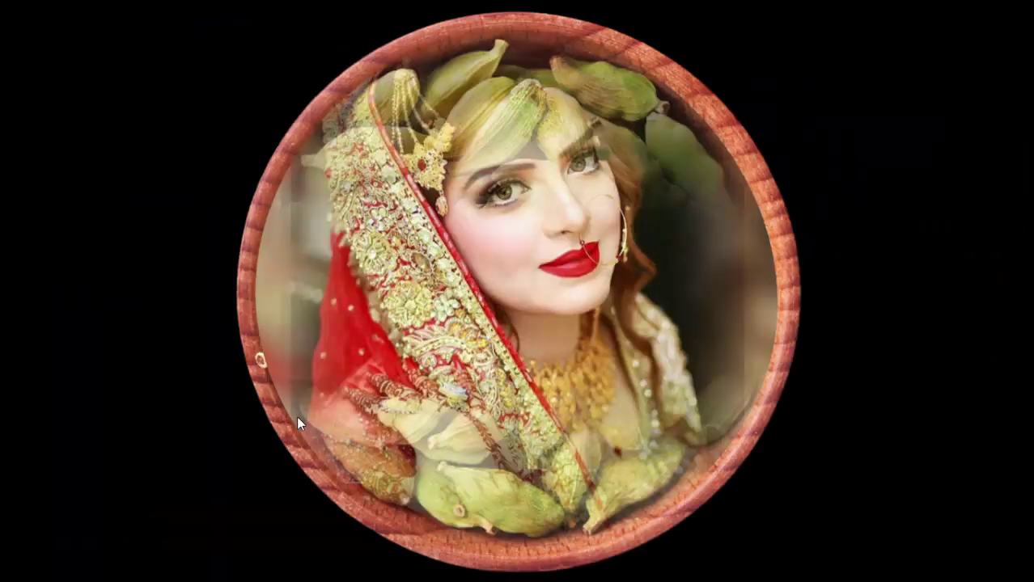
key("Escape")
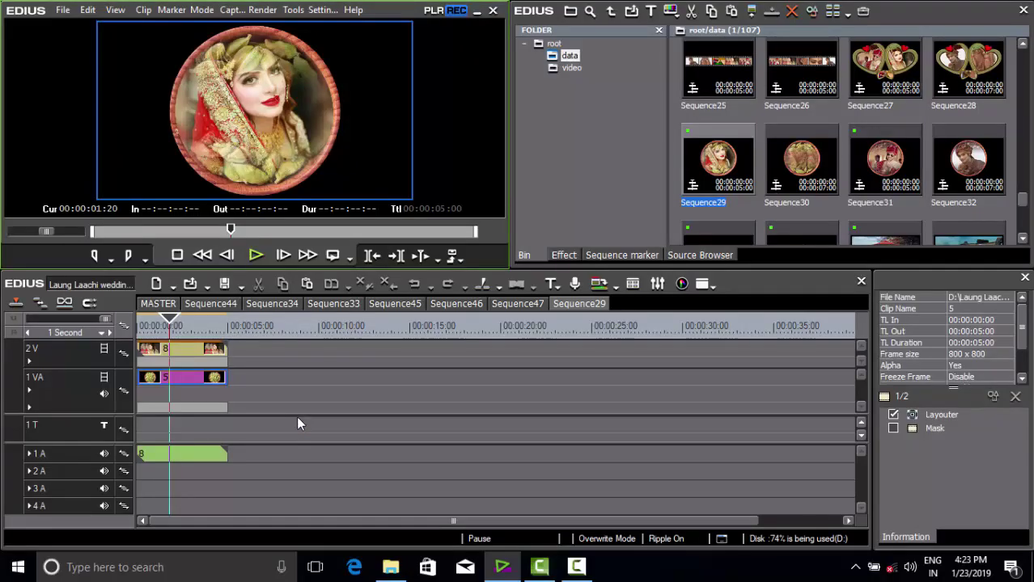
Open Sequence31 from the bin, play its opening seconds and check the picture in full-screen preview
key("Right")
key("Right")
key("Return")
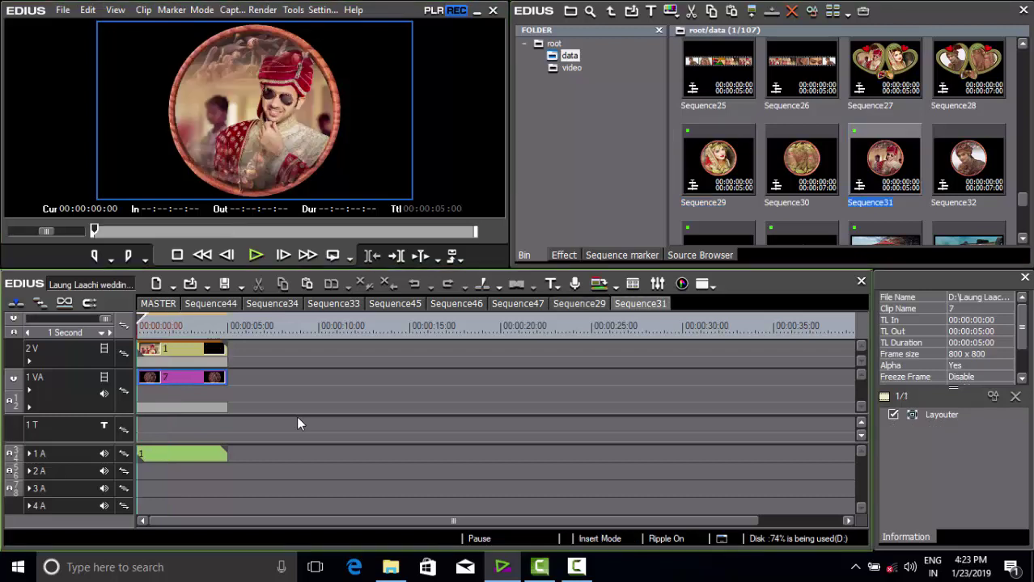
key("space")
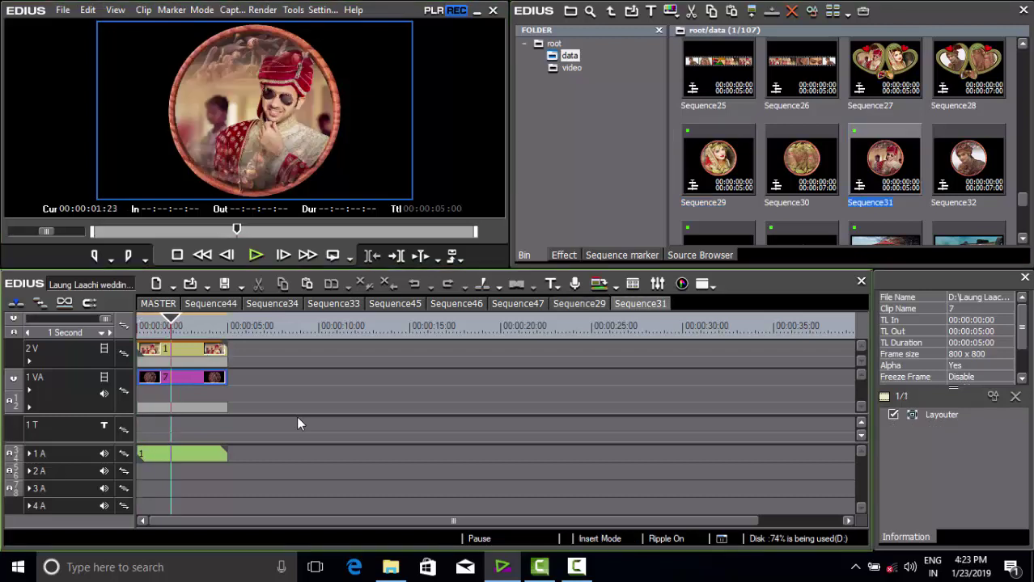
key("ctrl+f")
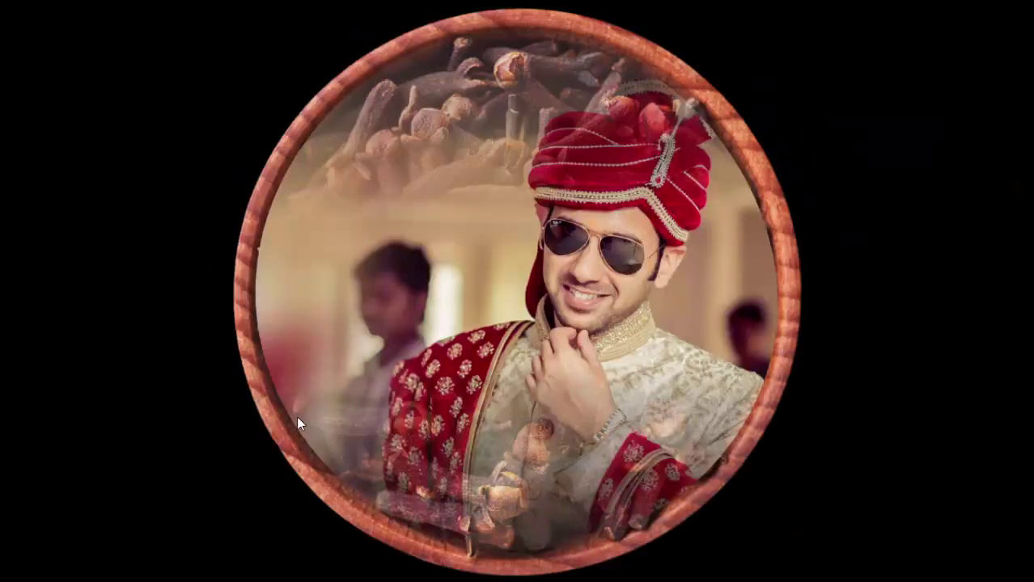
key("Escape")
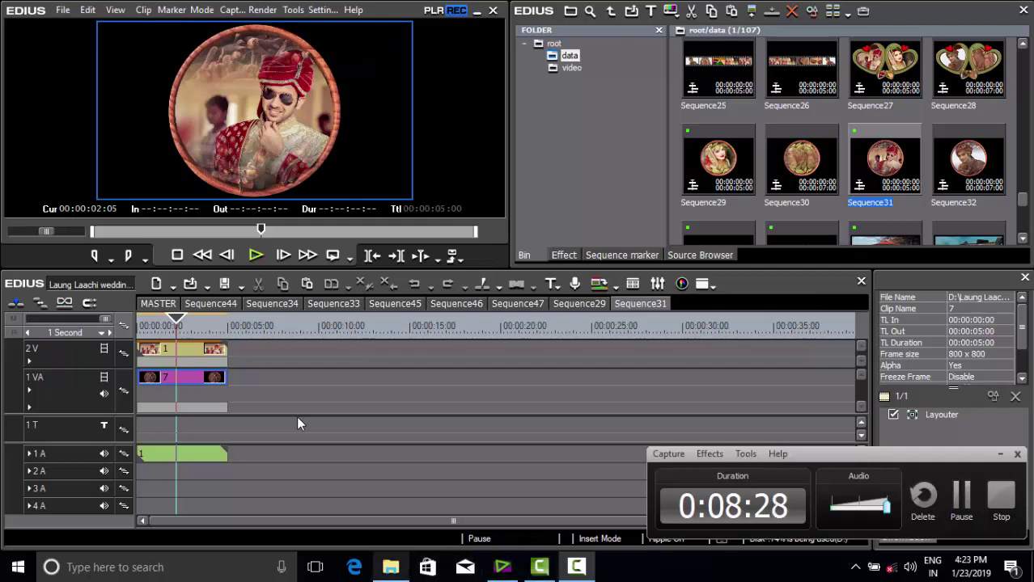
Switch to File Explorer and look through the contents of Local Disk (D:)
key("alt+Tab")
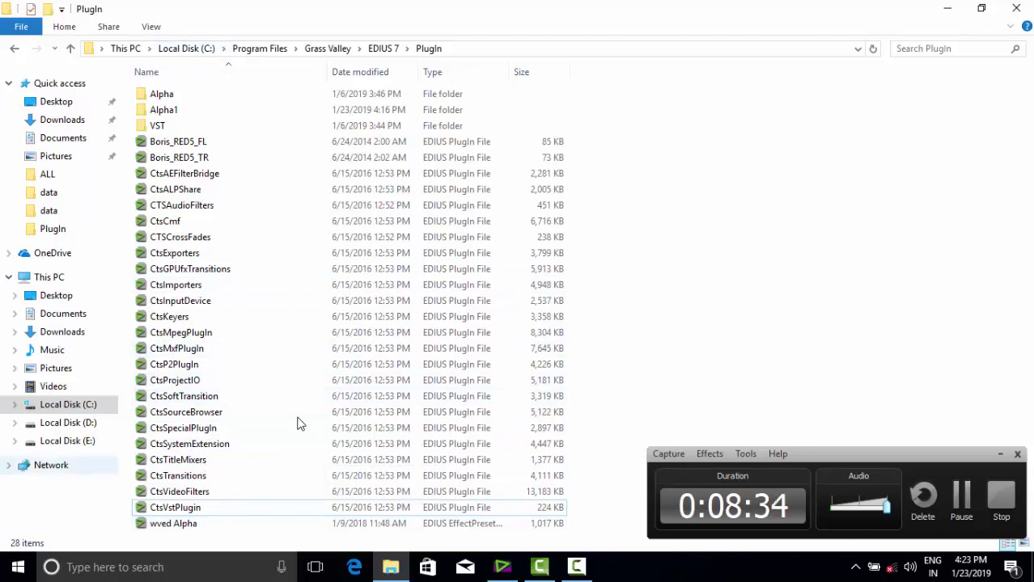
left_click(68, 423)
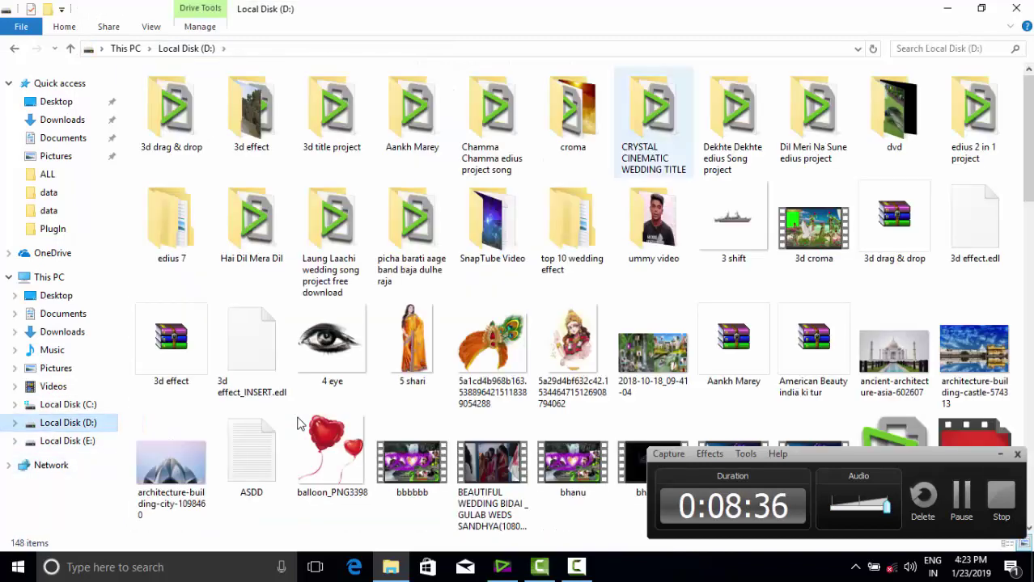
scroll(300, 424, "down", 3)
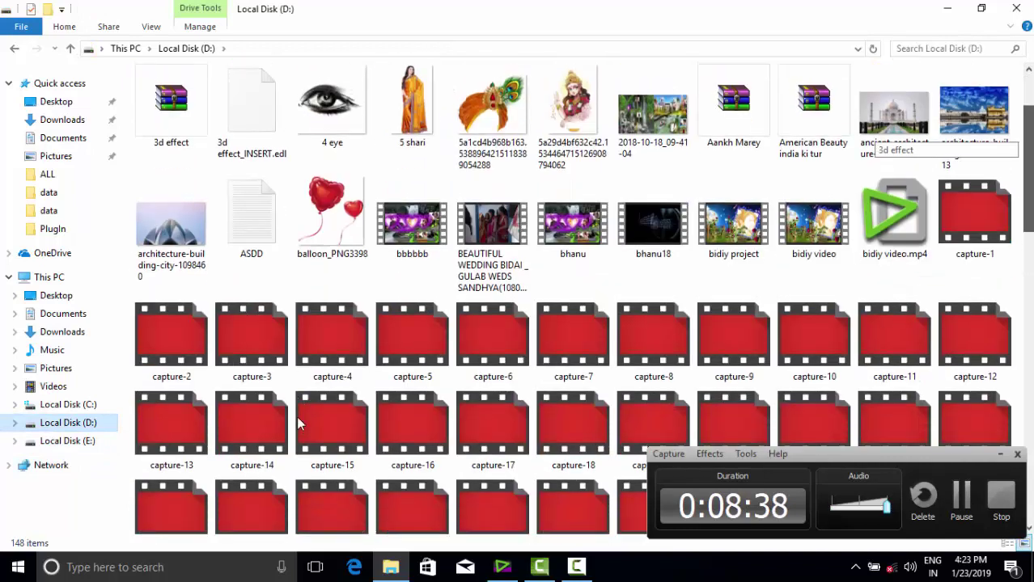
scroll(299, 423, "up", 3)
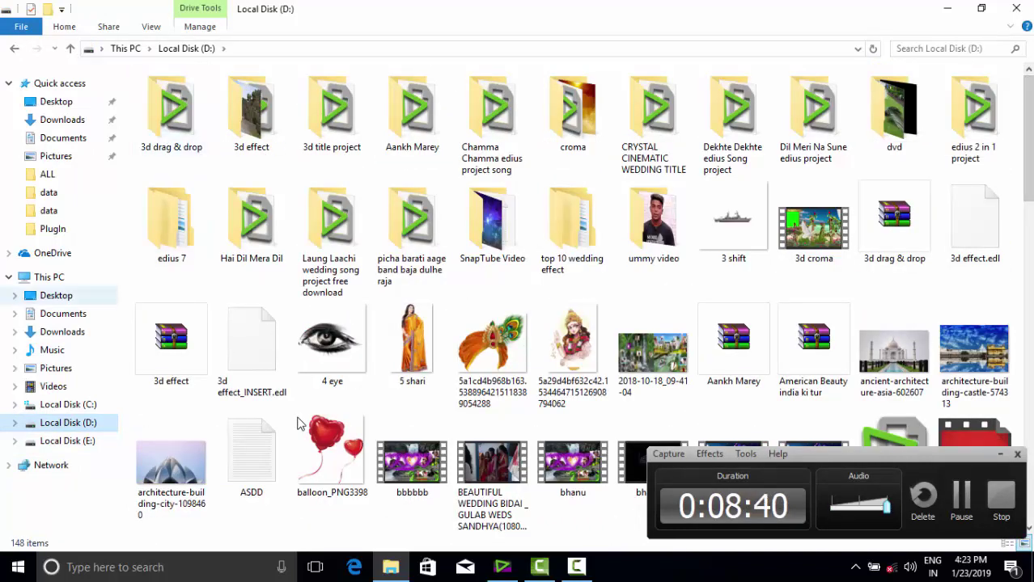
Open the master folder on Local Disk (E:)
key("Down")
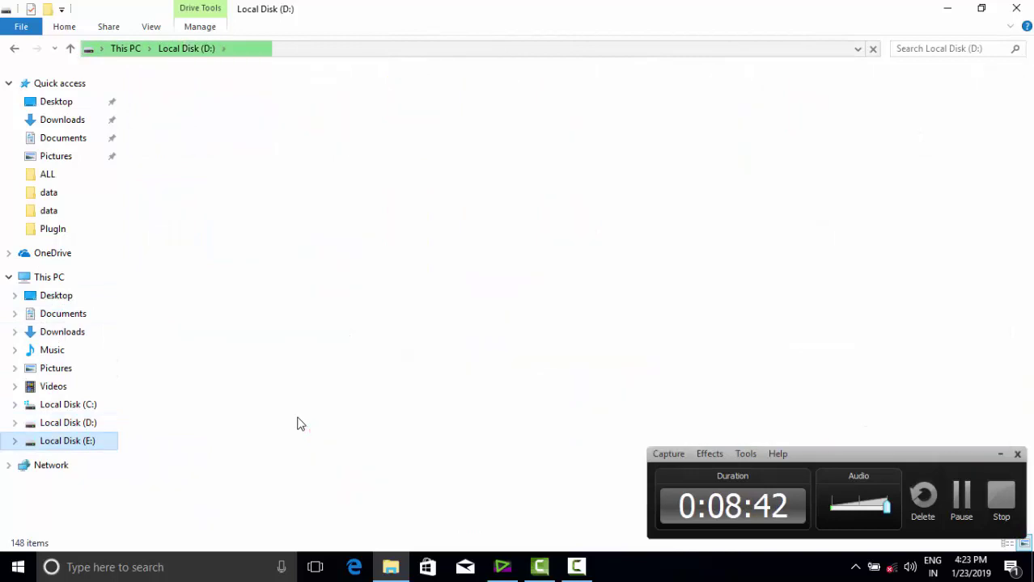
key("Down")
key("Right")
key("Return")
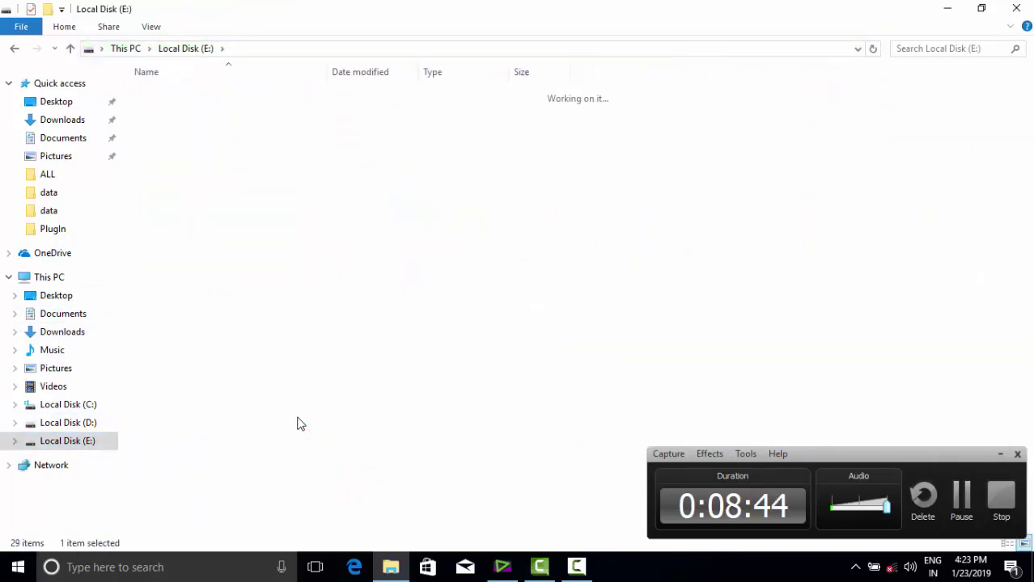
key("Down")
key("Up")
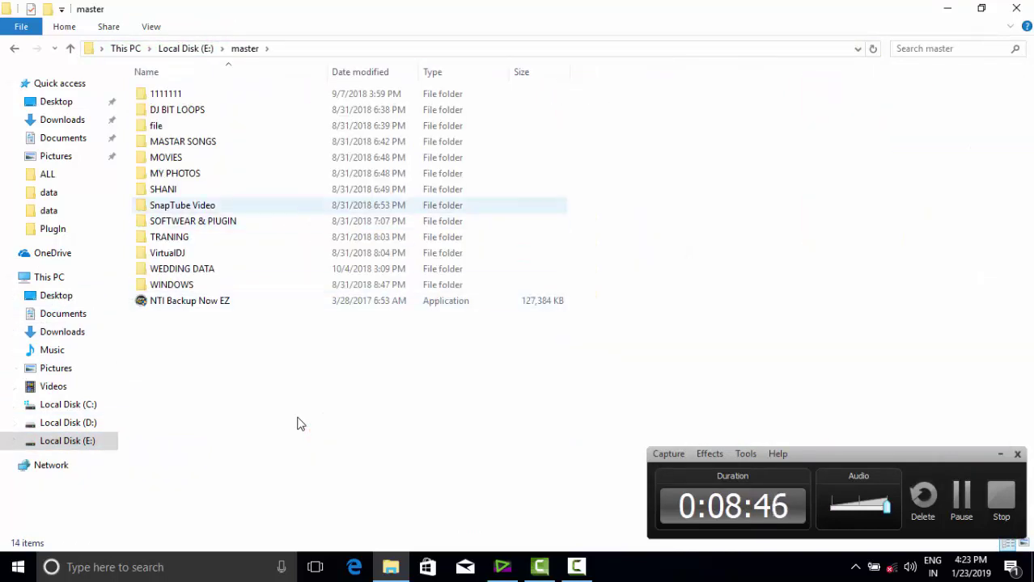
Open the SOFTWEAR & PIUGIN folder inside master and go into its PLUGIN subfolder
key("End")
key("Up")
key("Up")
key("Up")
key("Up")
key("Up")
key("Up")
key("Up")
key("Up")
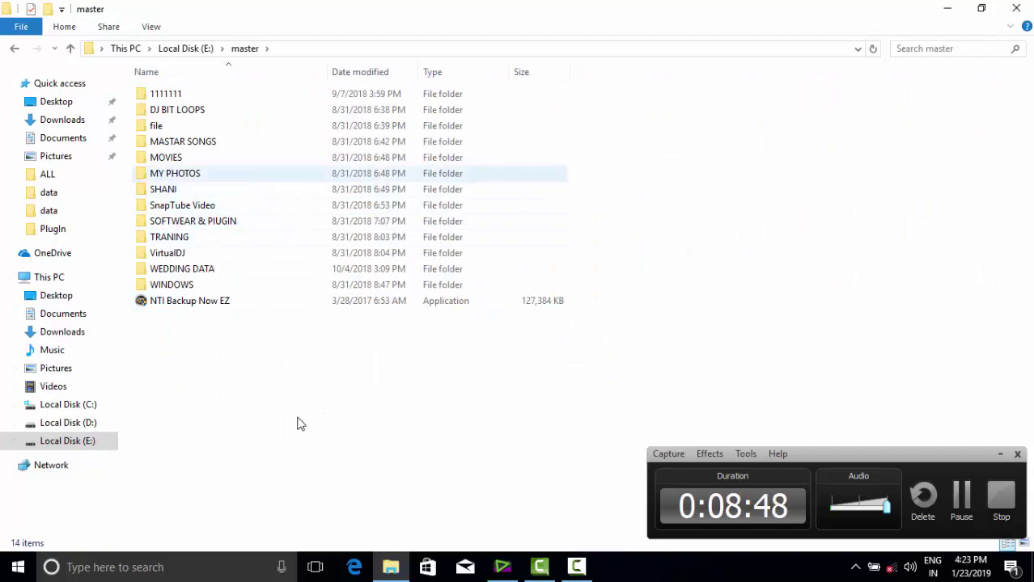
key("Down")
key("Down")
key("Down")
key("Down")
key("Down")
key("Down")
key("Down")
key("Up")
key("Up")
key("Up")
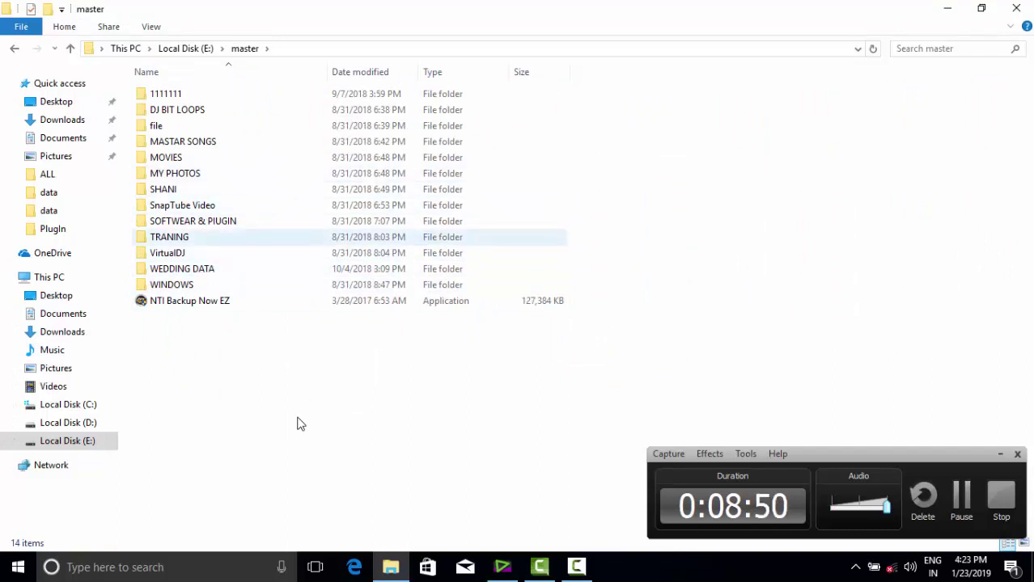
key("Down")
key("Down")
key("Up")
key("Up")
key("Up")
key("Up")
key("Down")
key("Down")
key("Down")
key("Up")
key("Up")
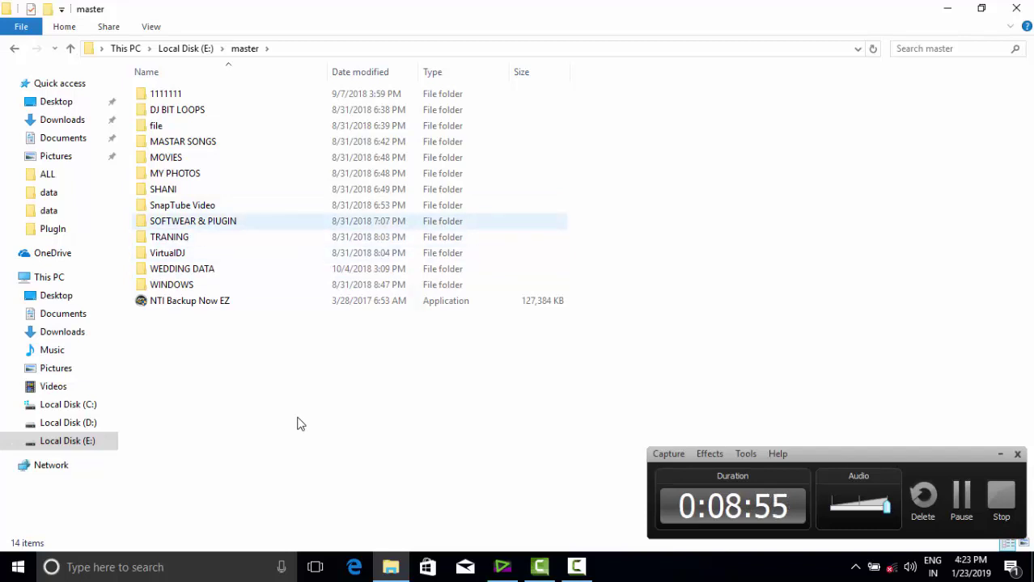
key("Return")
key("Down")
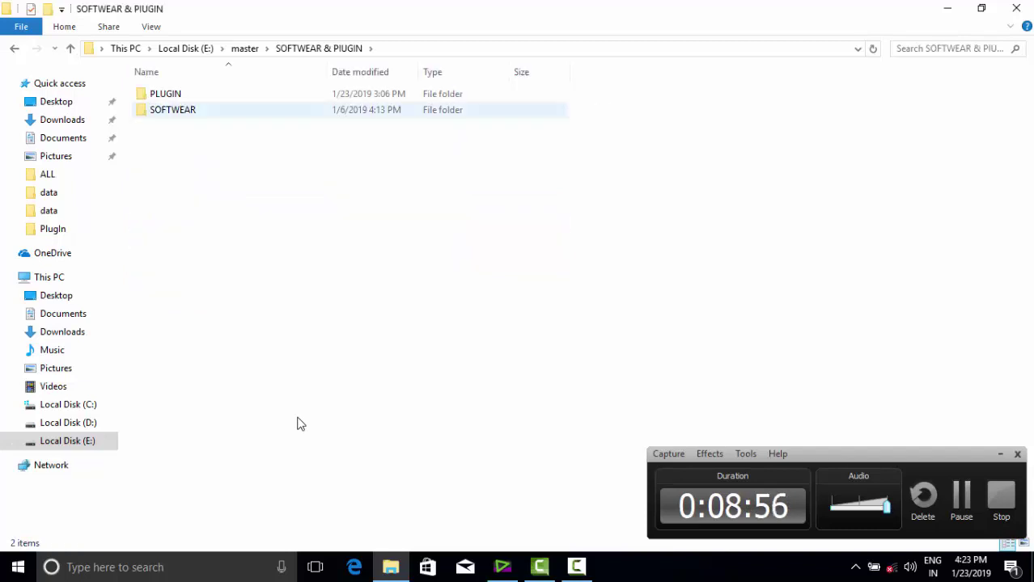
key("Up")
key("Return")
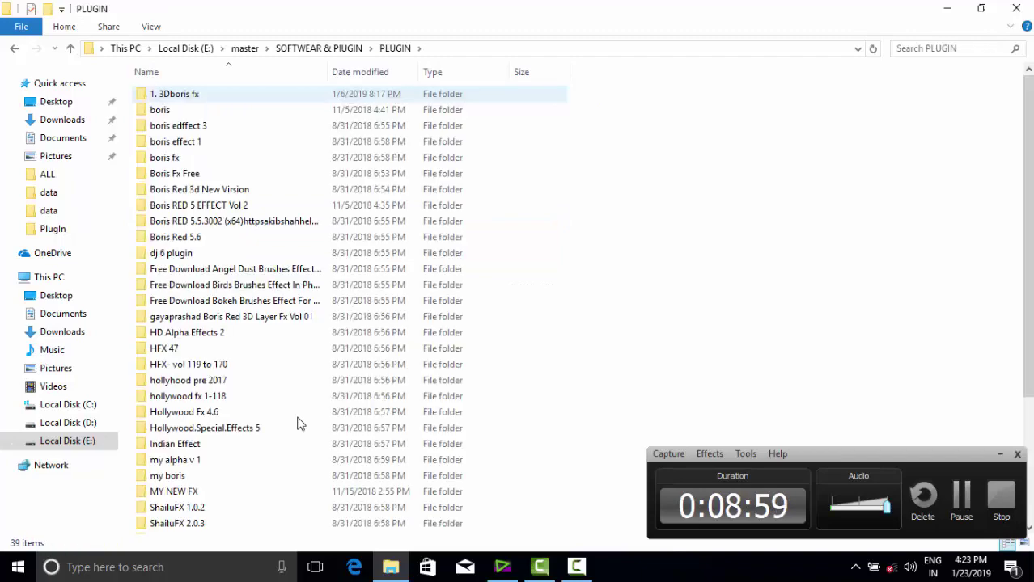
Locate the wvep effect preset file in the PLUGIN folder, open its name for editing and cancel the rename
scroll(298, 424, "down", 4)
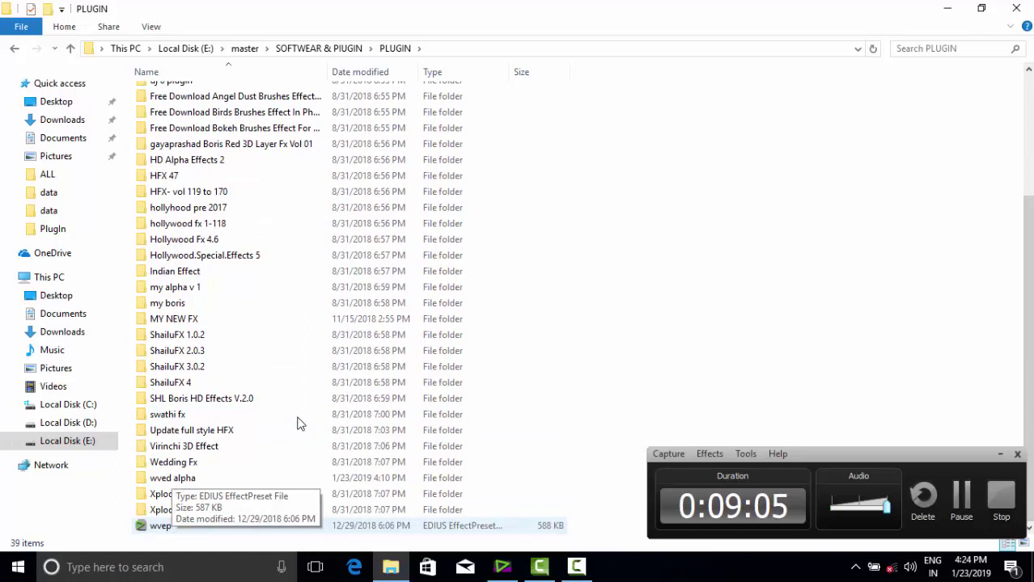
key("End")
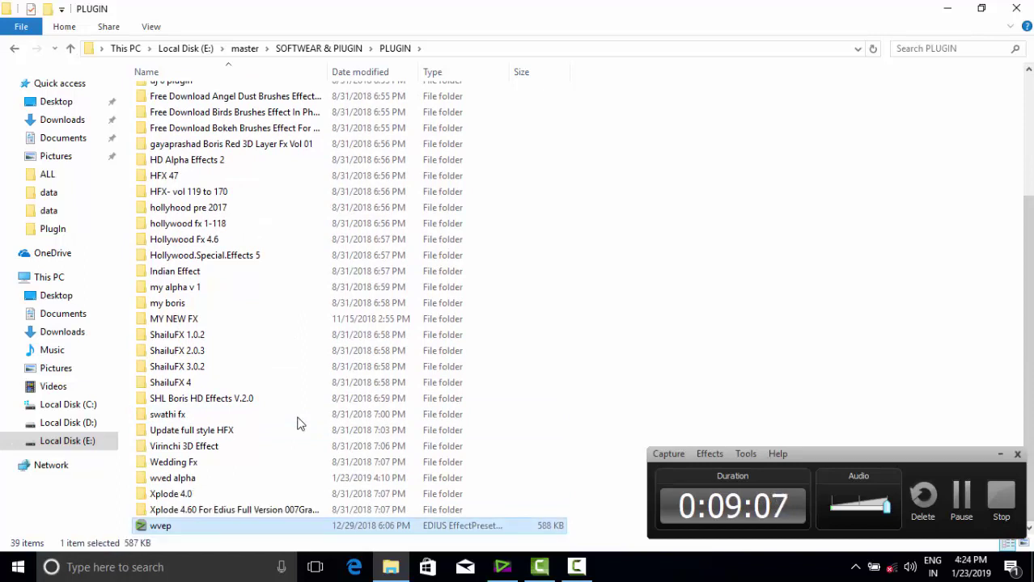
key("F2")
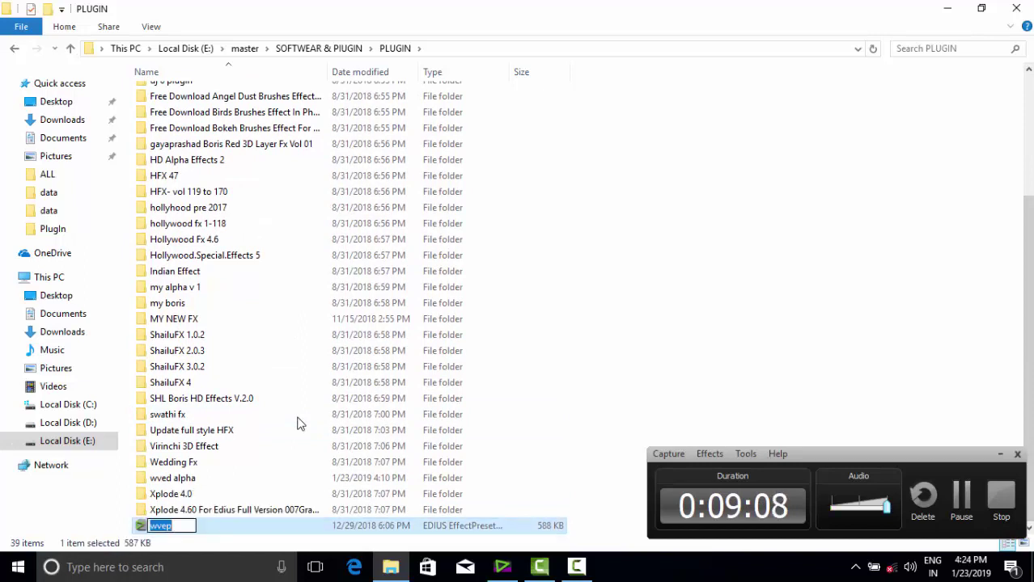
left_click(298, 419)
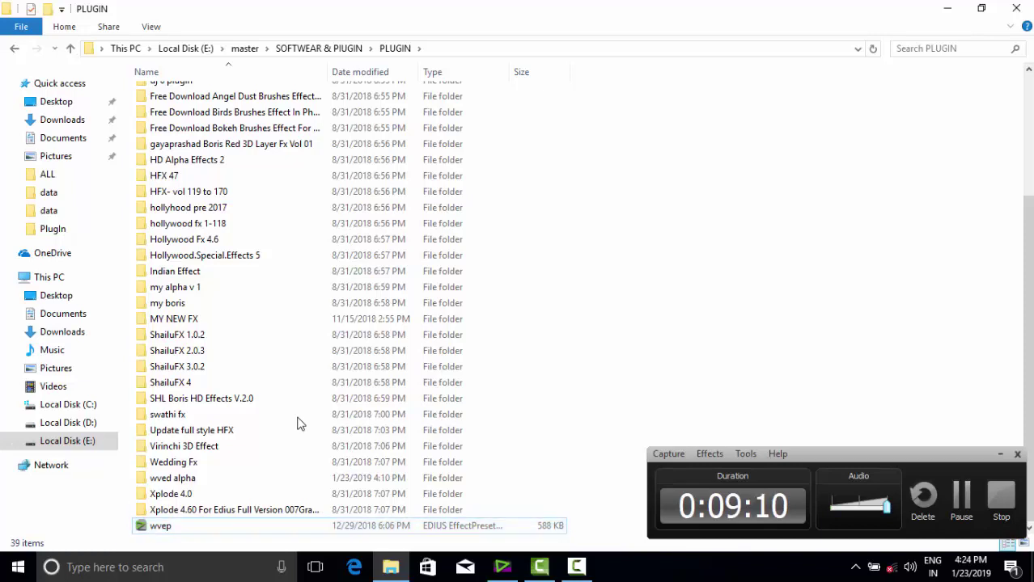